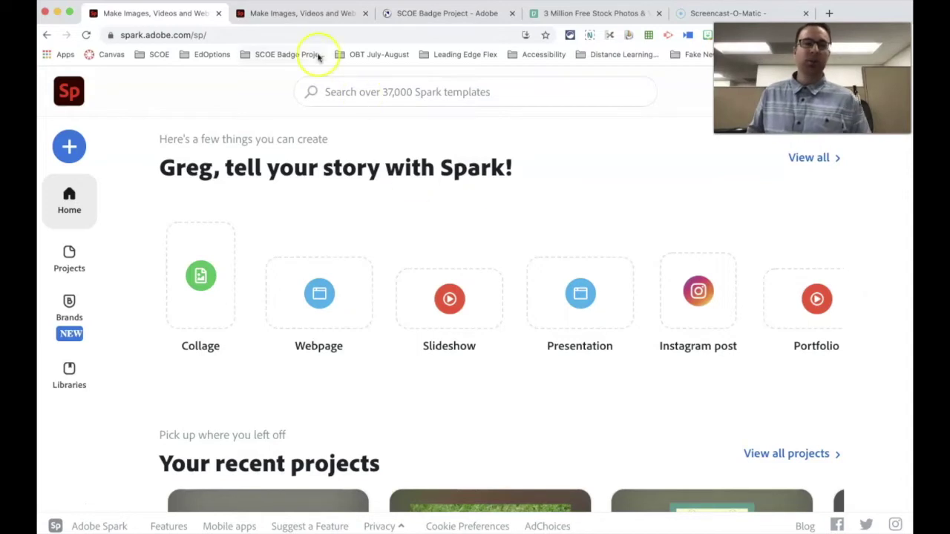
Play the finished "Only in California..." example video, and return to the Spark home page
left_click(304, 15)
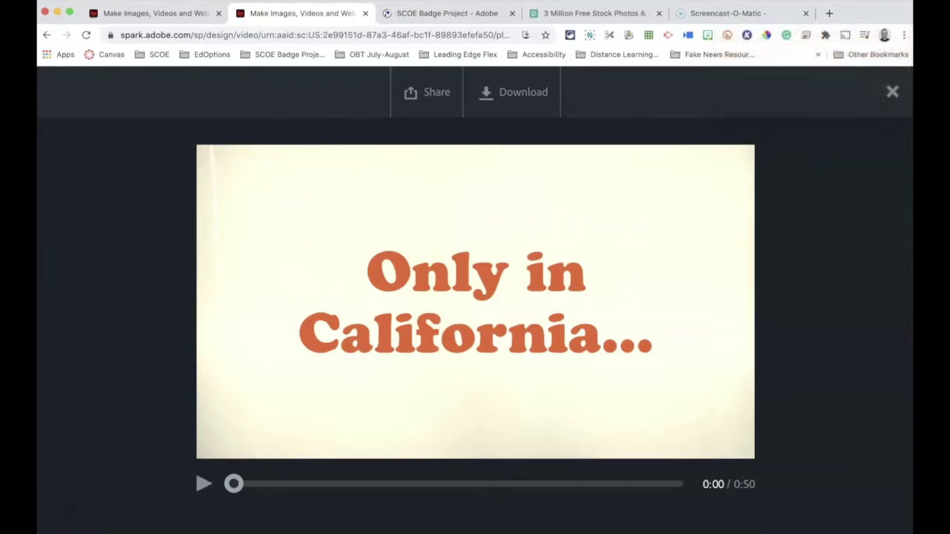
left_click(203, 484)
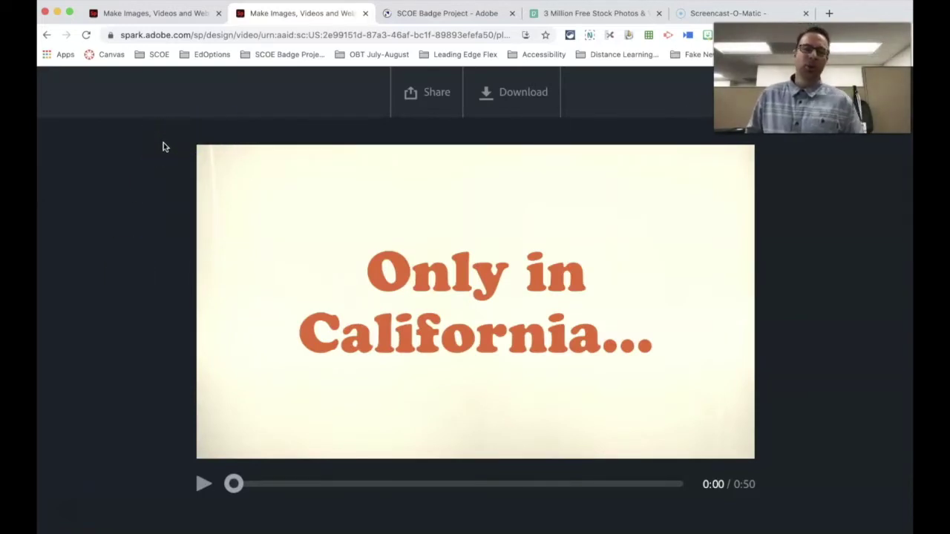
left_click(153, 13)
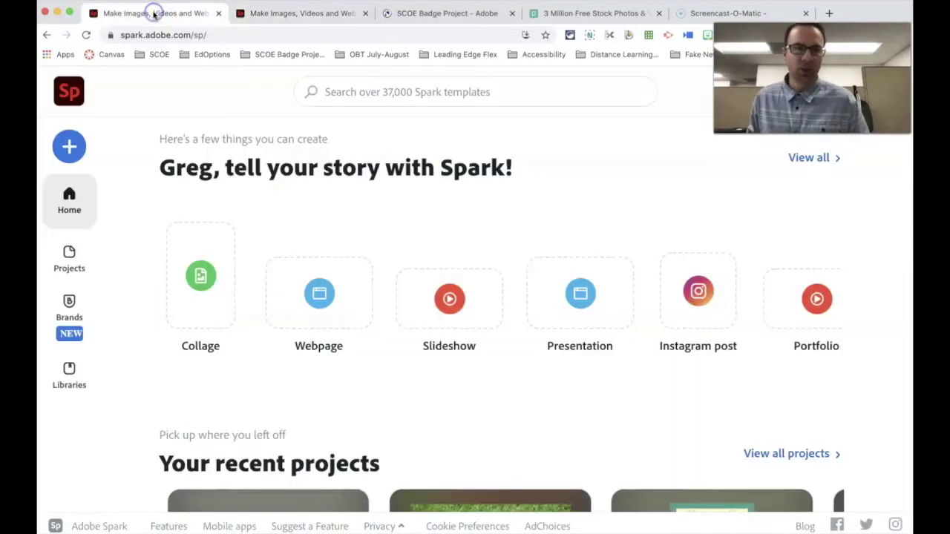
Create a new video project with the title "California Video"
left_click(170, 88)
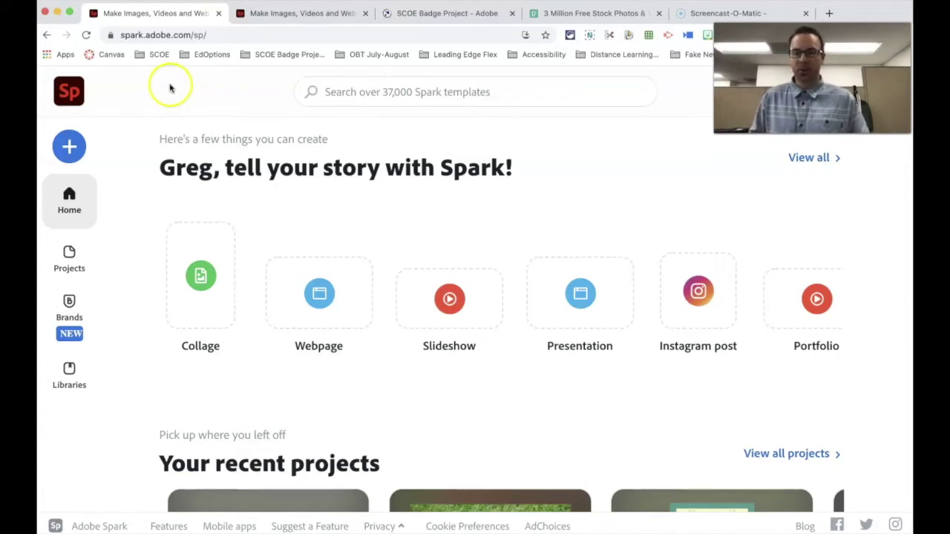
left_click(72, 149)
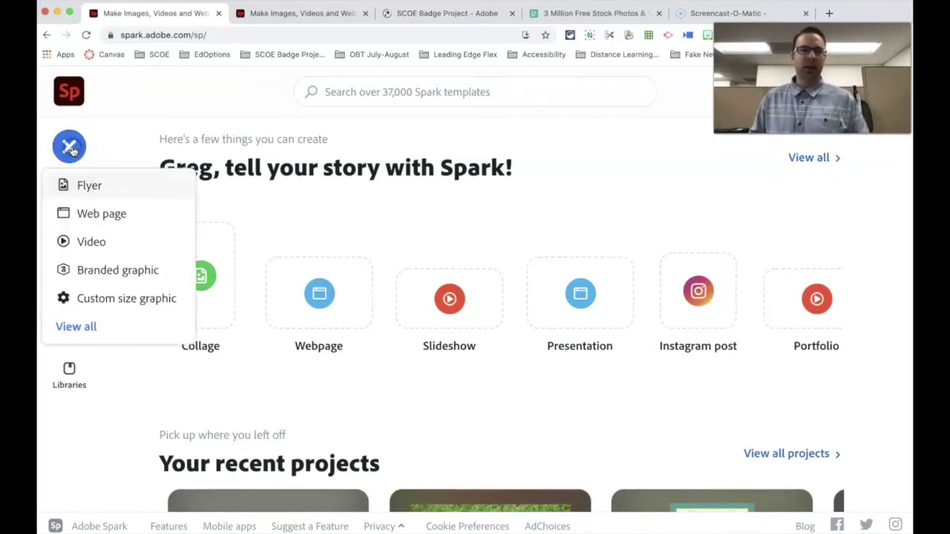
left_click(90, 244)
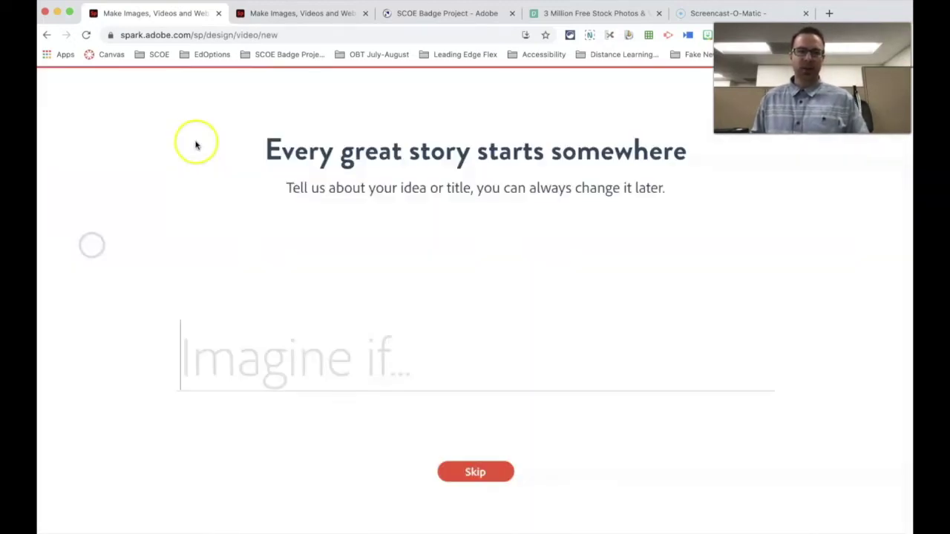
left_click(341, 356)
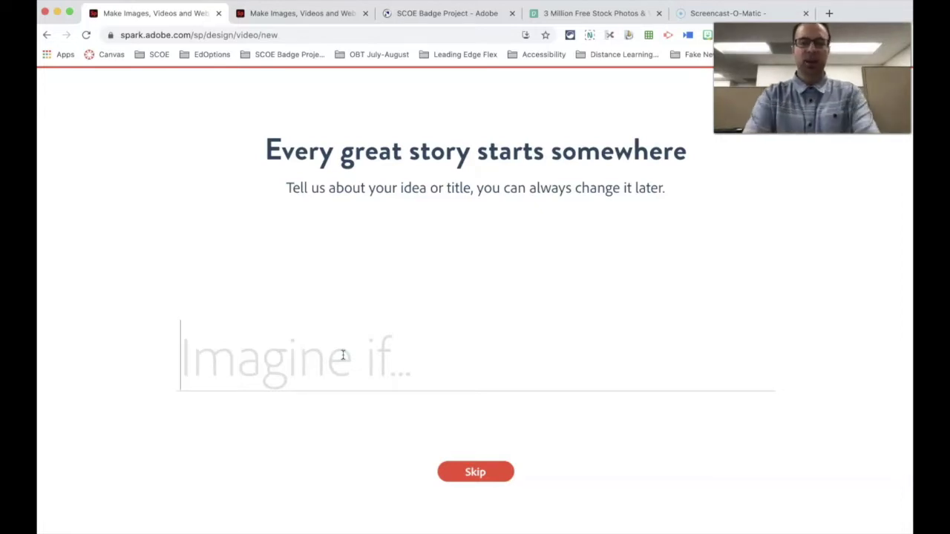
type("California")
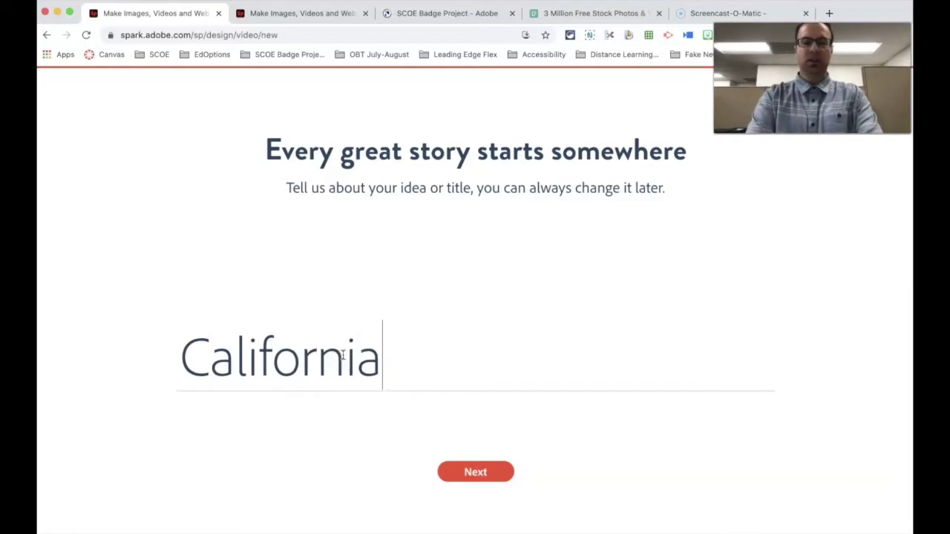
type(" Video")
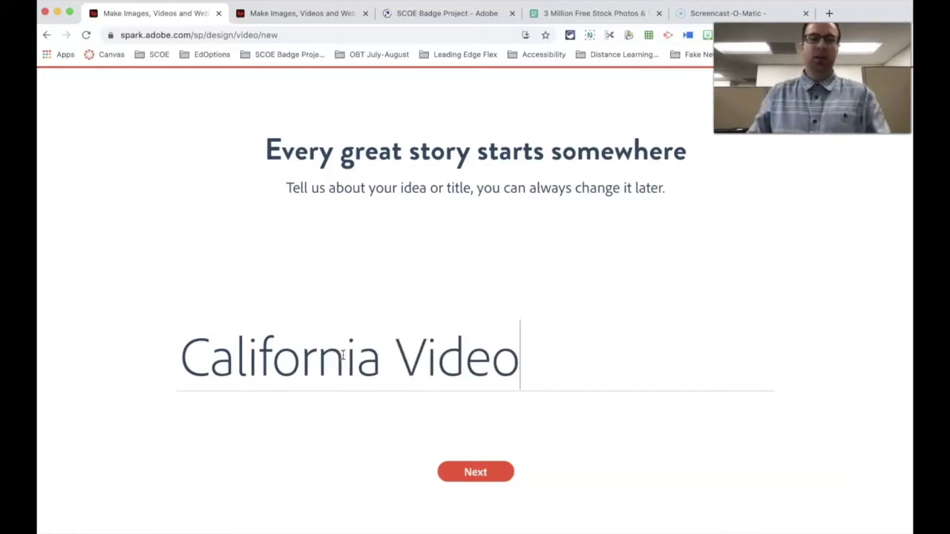
left_click(476, 471)
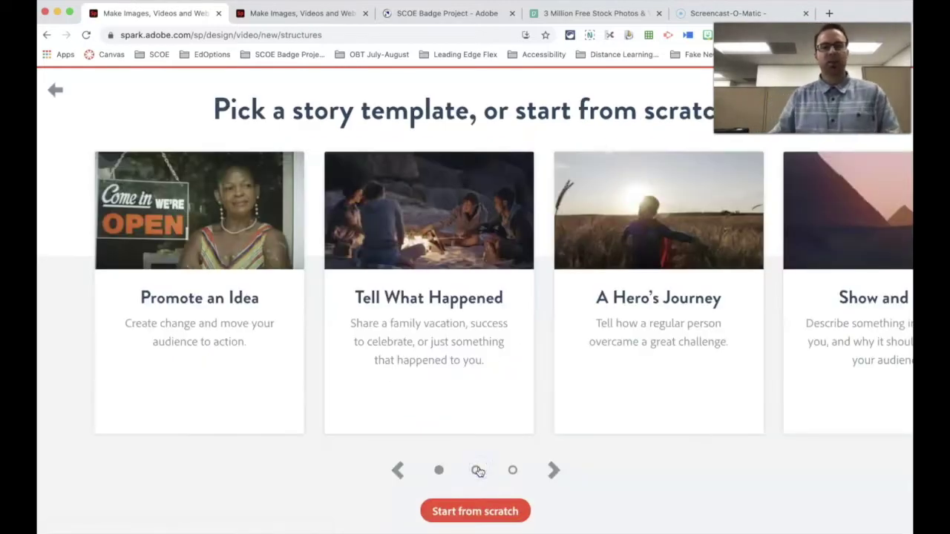
Look through the story templates and start the video from scratch
mouse_move(475, 304)
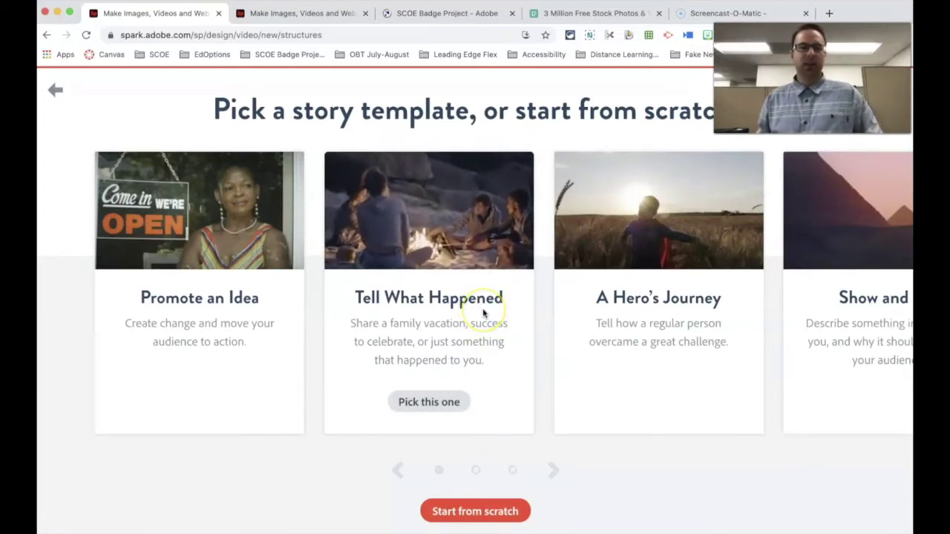
scroll(484, 313, "right", 5)
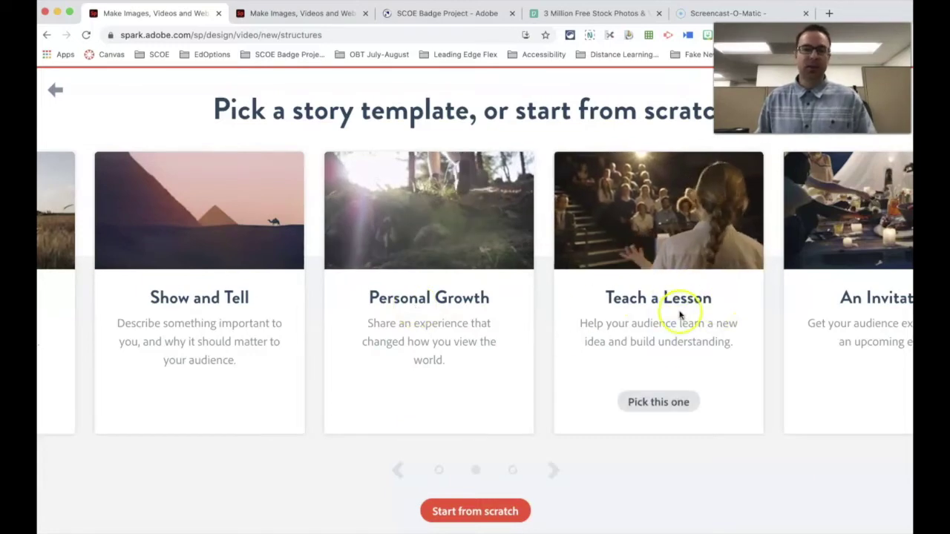
scroll(692, 307, "right", 10)
mouse_move(186, 275)
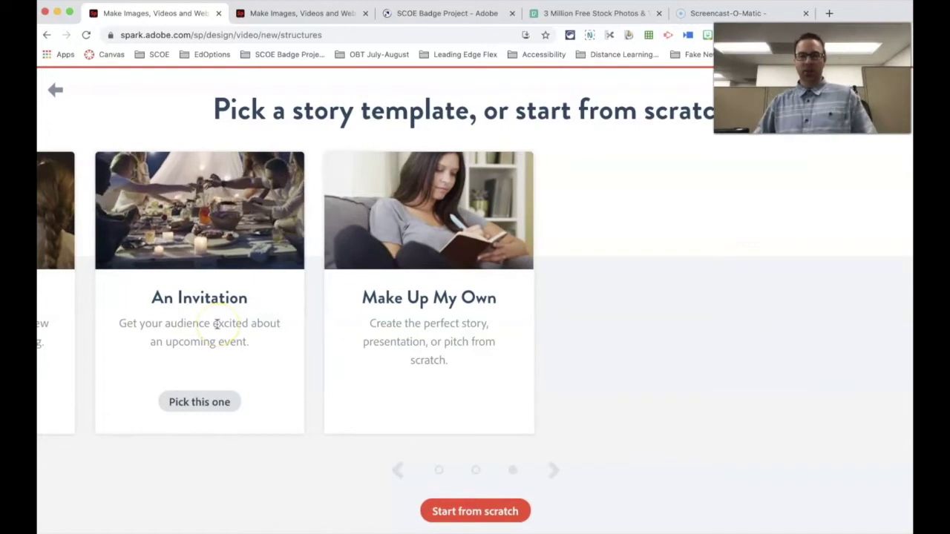
mouse_move(424, 329)
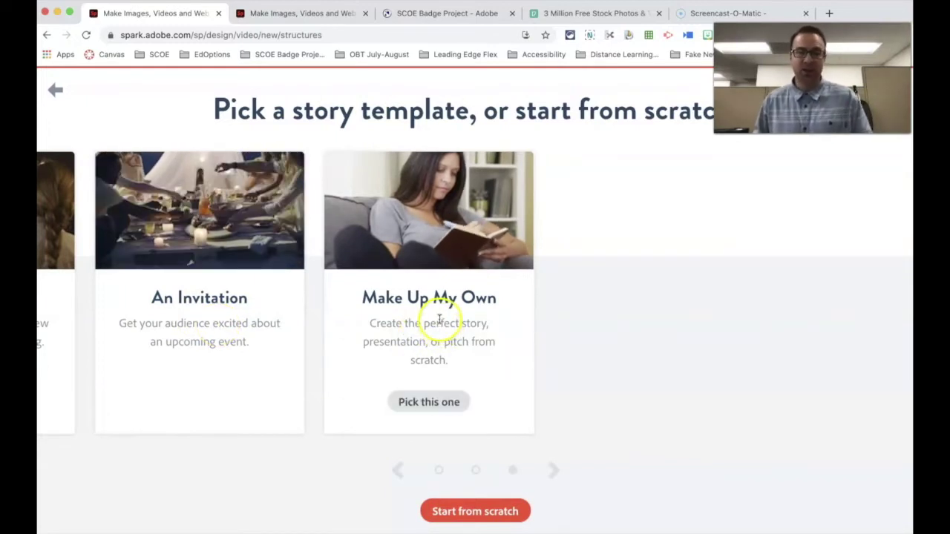
scroll(438, 325, "left", 3)
scroll(439, 322, "left", 6)
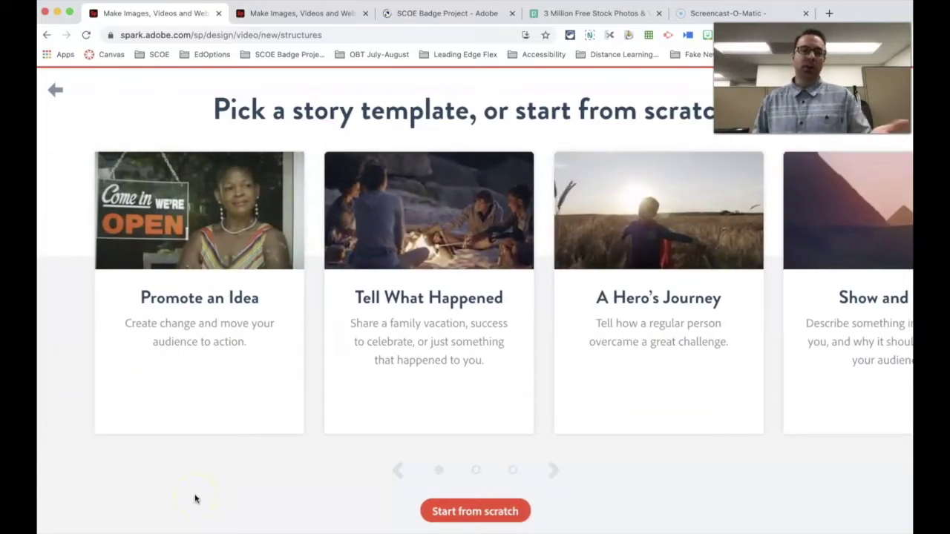
left_click(481, 510)
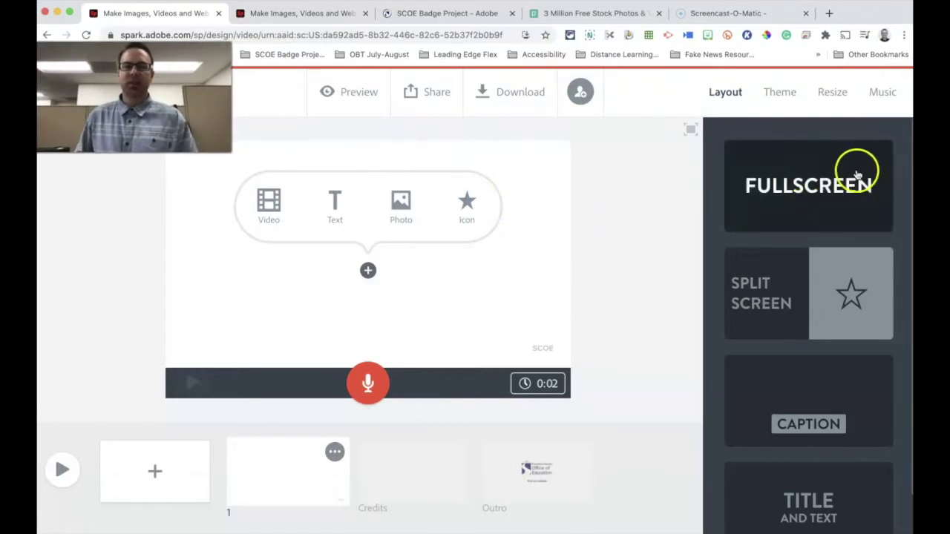
Try the Split Screen layout on the first slide and return it to the Fullscreen layout
left_click(789, 205)
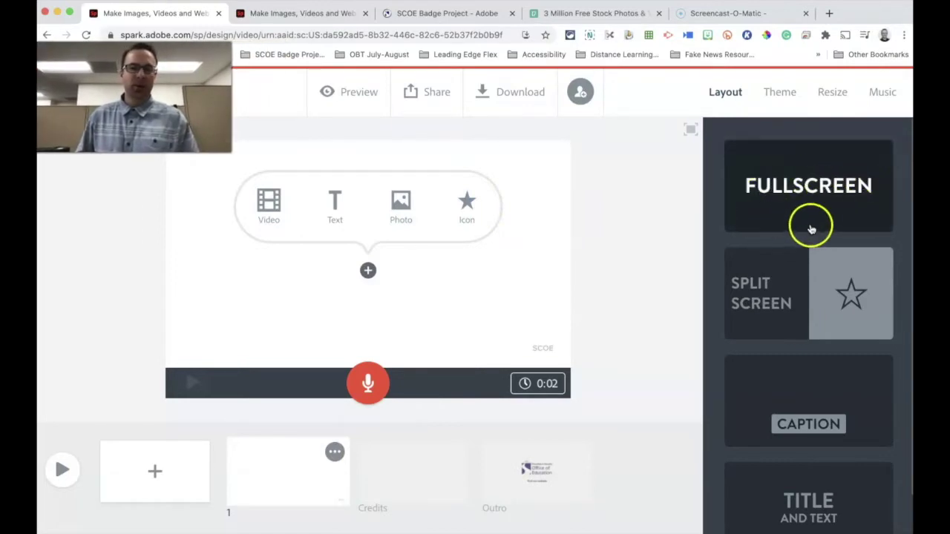
left_click(816, 227)
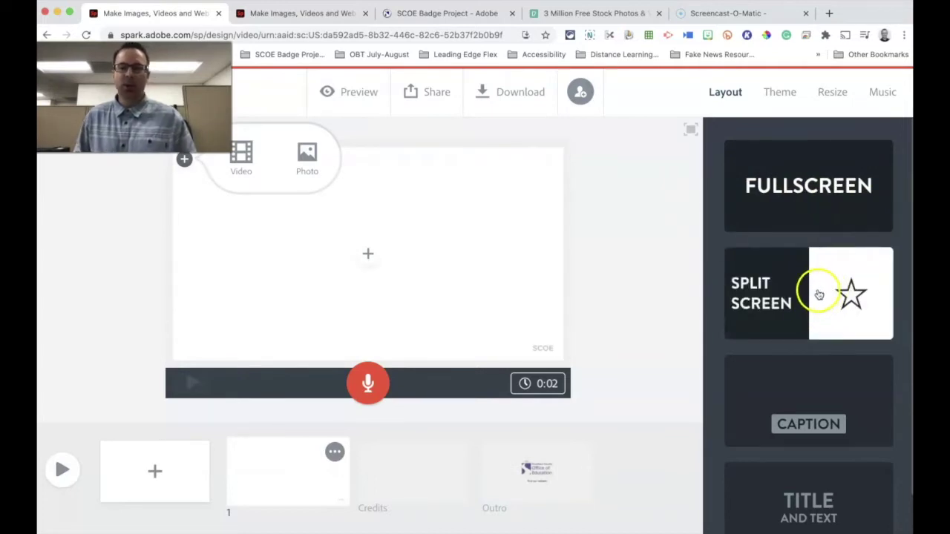
scroll(817, 298, "down", 1)
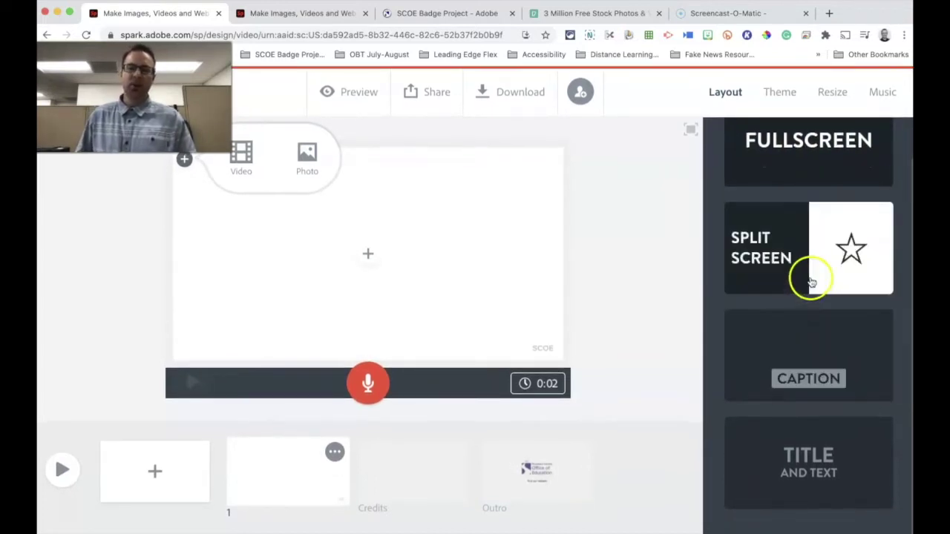
left_click(811, 279)
left_click(800, 385)
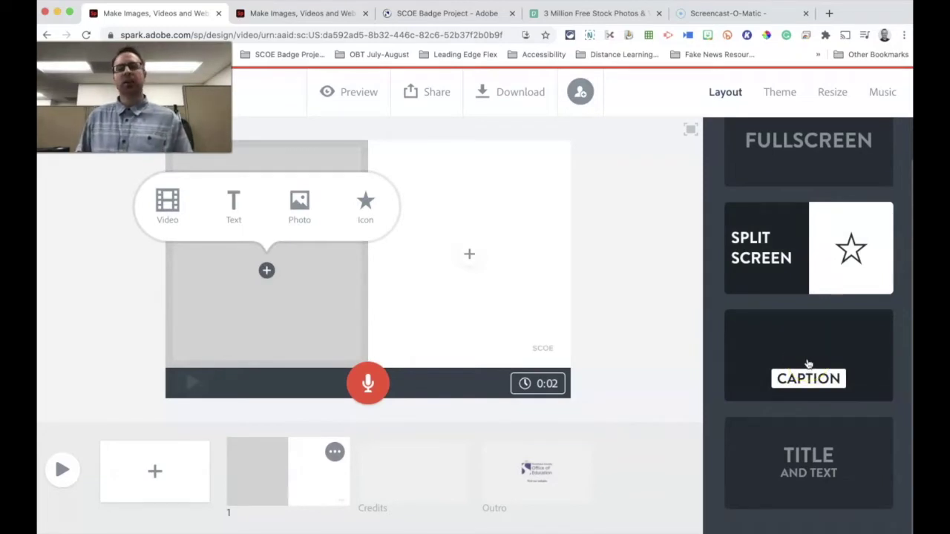
scroll(808, 363, "up", 1)
left_click(796, 223)
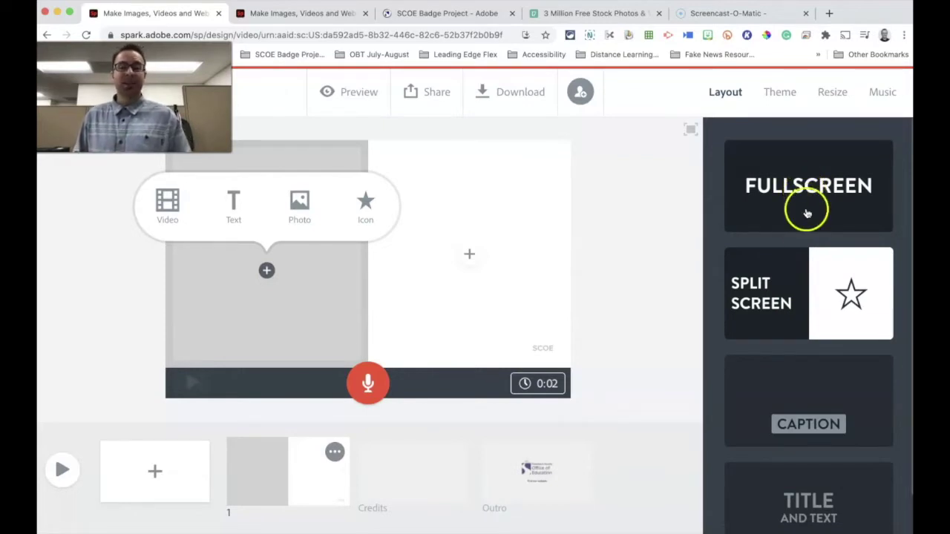
scroll(806, 382, "down", 1)
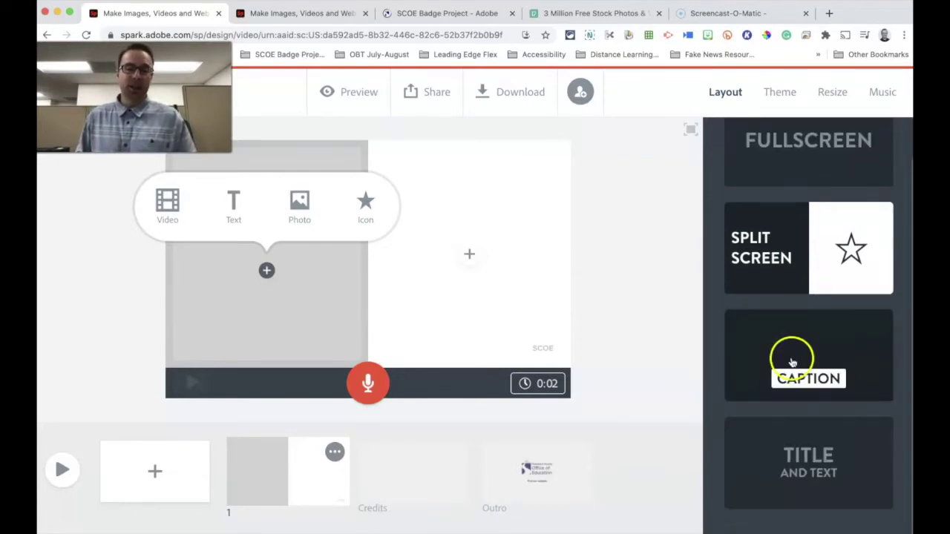
scroll(793, 360, "up", 1)
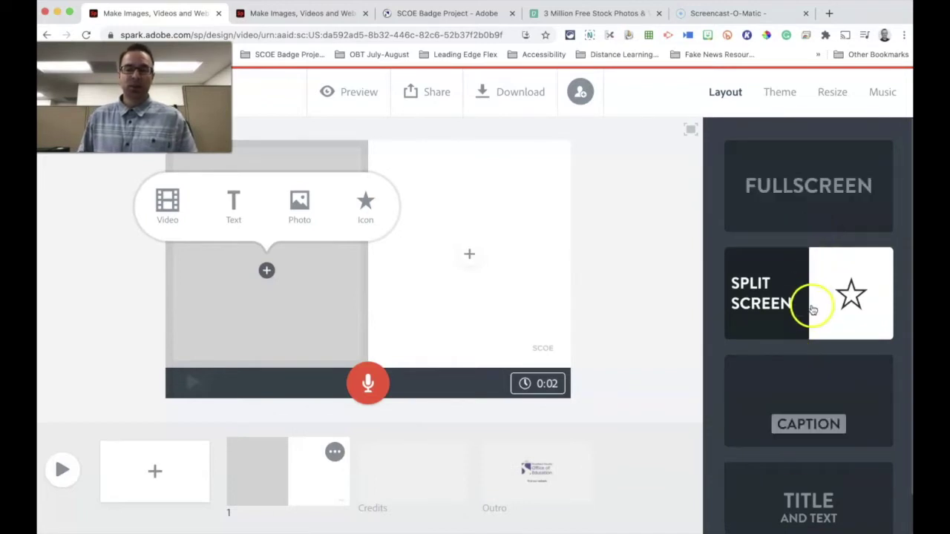
scroll(812, 334, "down", 1)
scroll(824, 267, "up", 1)
left_click(818, 221)
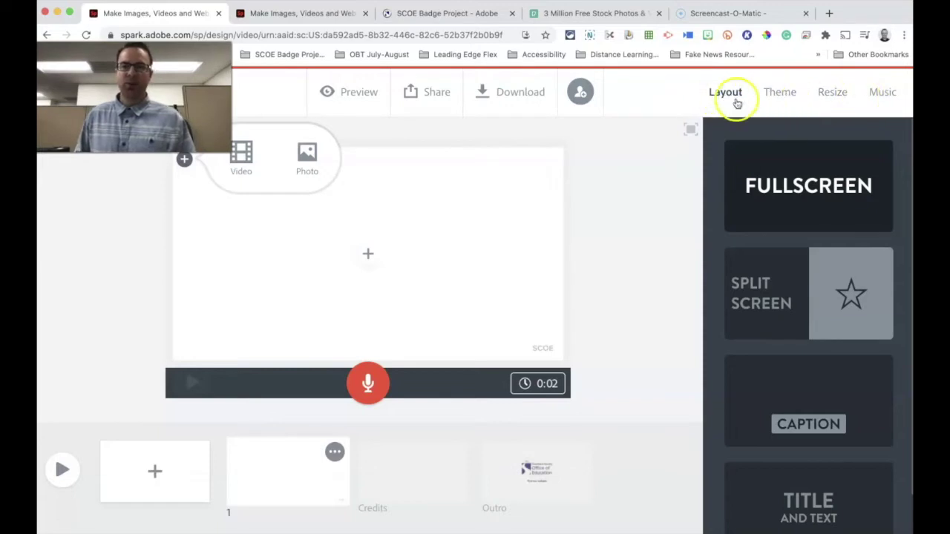
Examine the brand themes and the additional themes available for the video
left_click(780, 97)
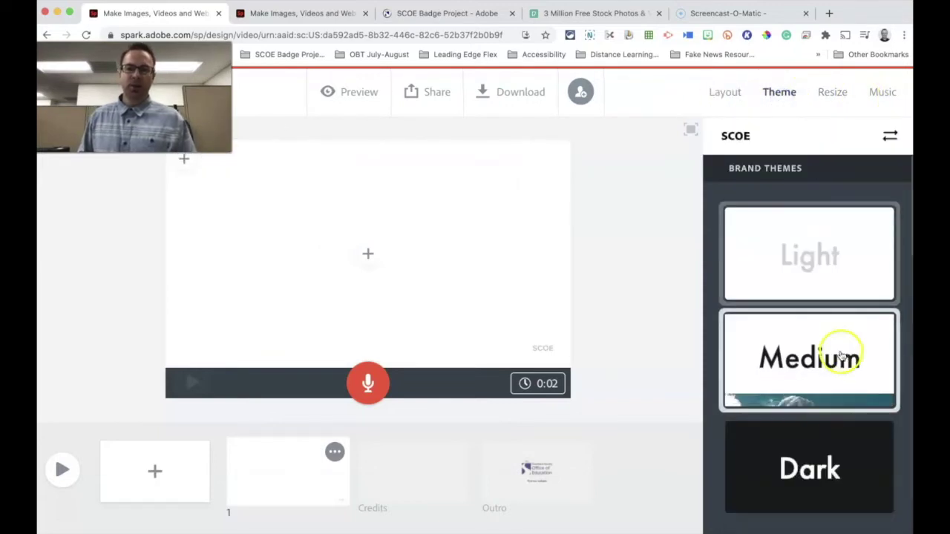
scroll(836, 360, "down", 2)
scroll(836, 359, "down", 3)
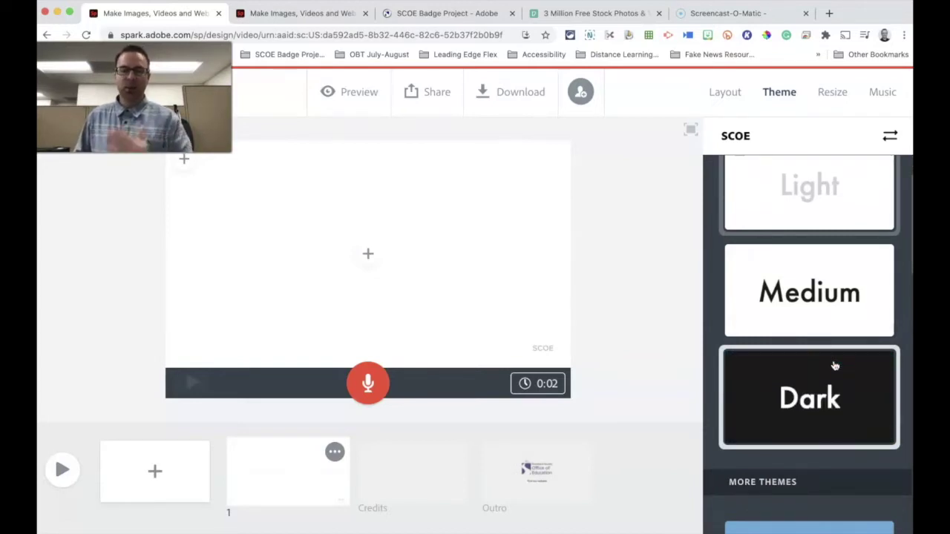
scroll(833, 366, "down", 3)
left_click(816, 449)
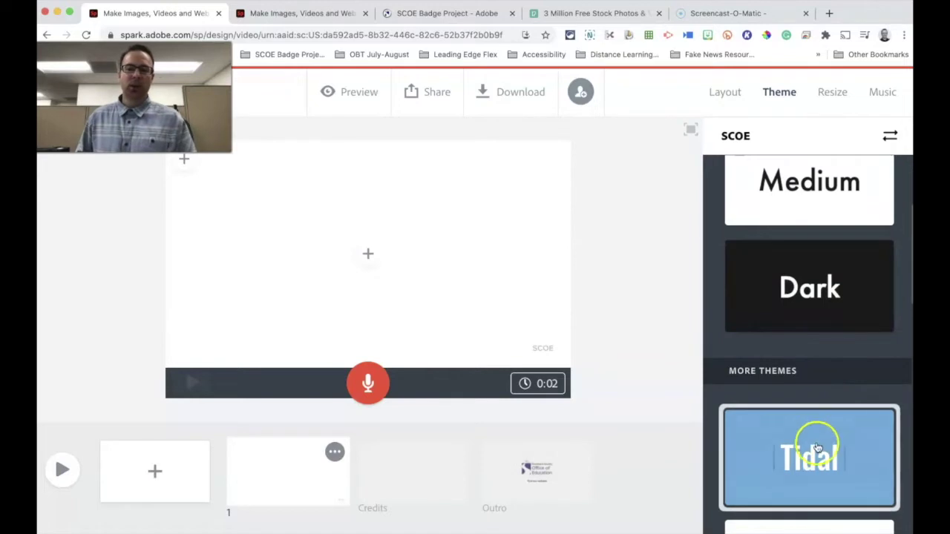
scroll(816, 445, "down", 2)
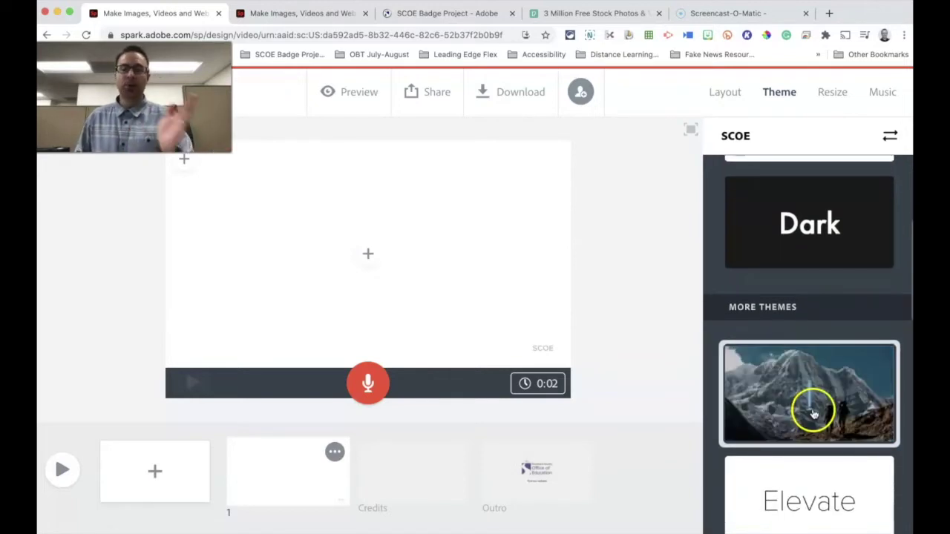
scroll(816, 416, "down", 2)
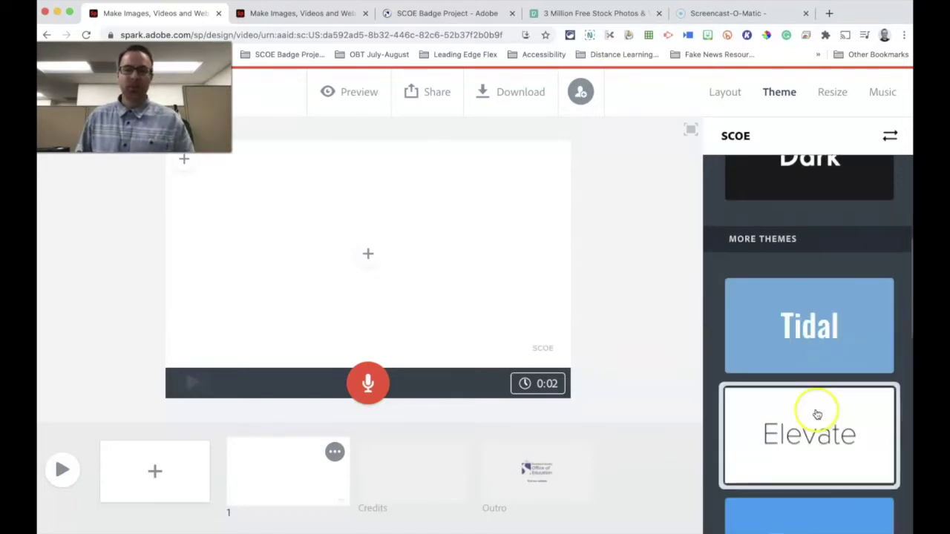
scroll(817, 416, "down", 3)
scroll(819, 386, "down", 3)
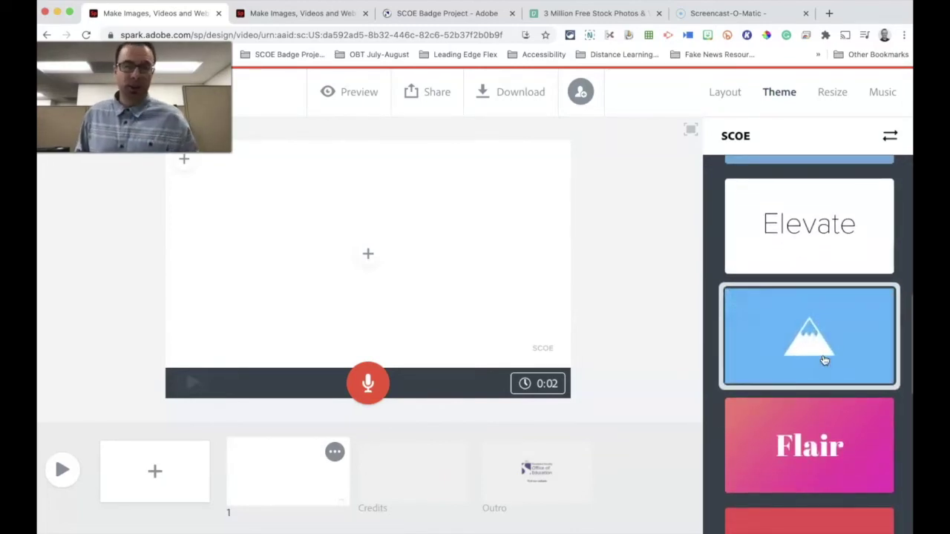
scroll(824, 360, "down", 2)
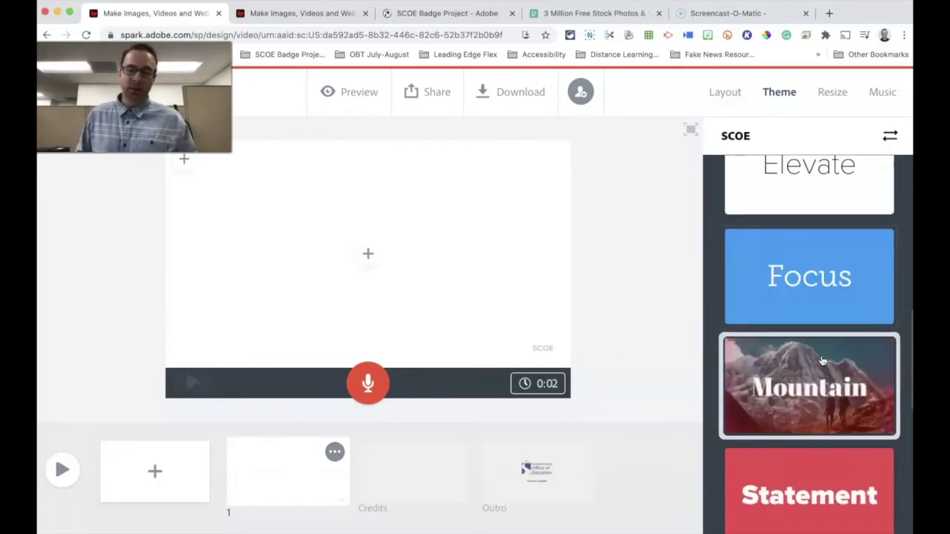
scroll(818, 316, "up", 5)
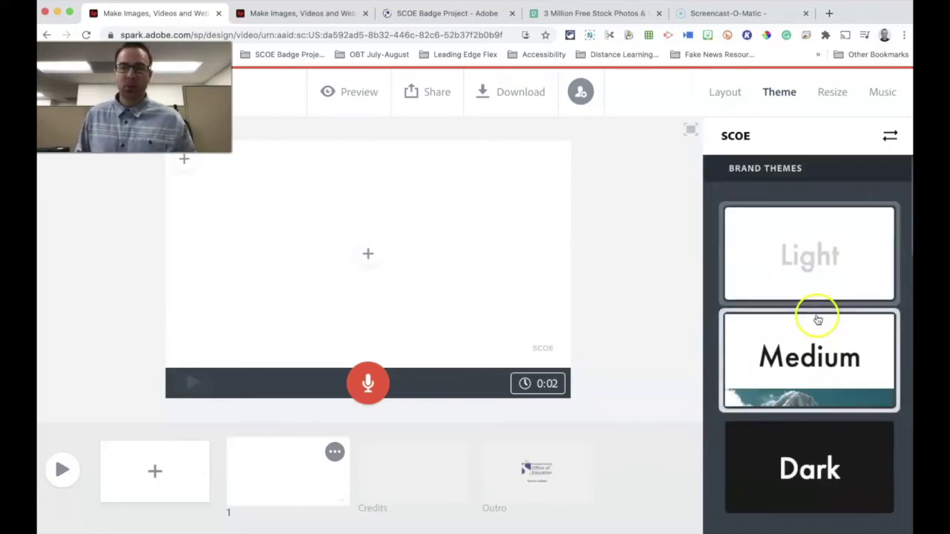
Try the Square format for the video and switch it back to Widescreen
left_click(832, 92)
left_click(829, 186)
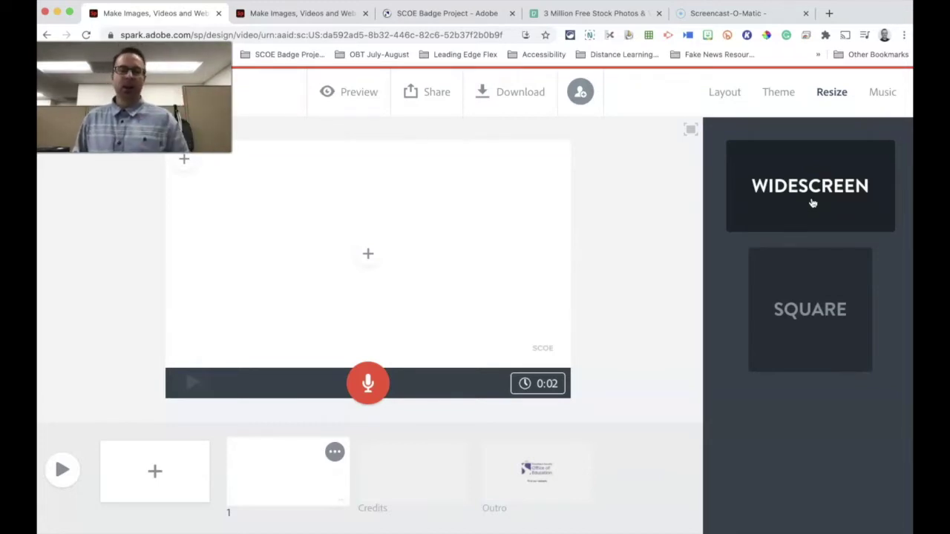
left_click(809, 270)
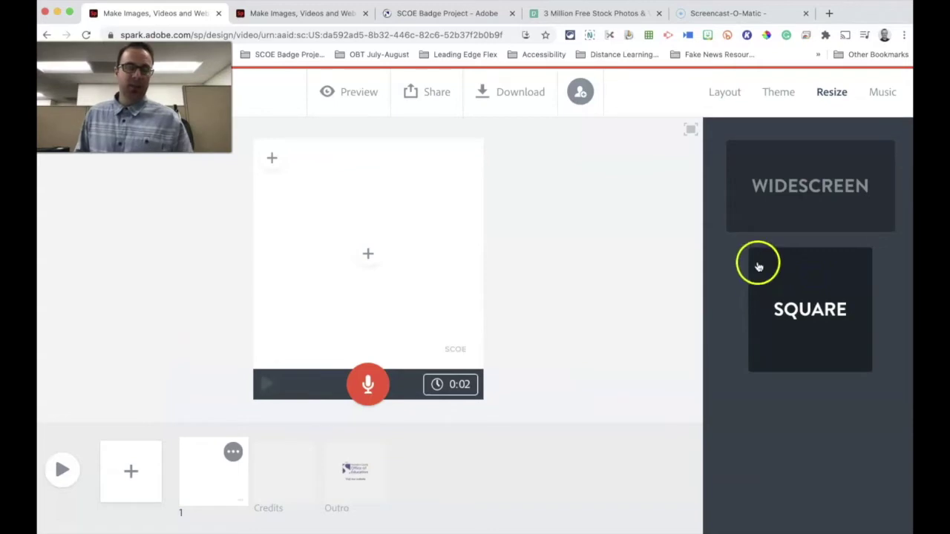
left_click(781, 225)
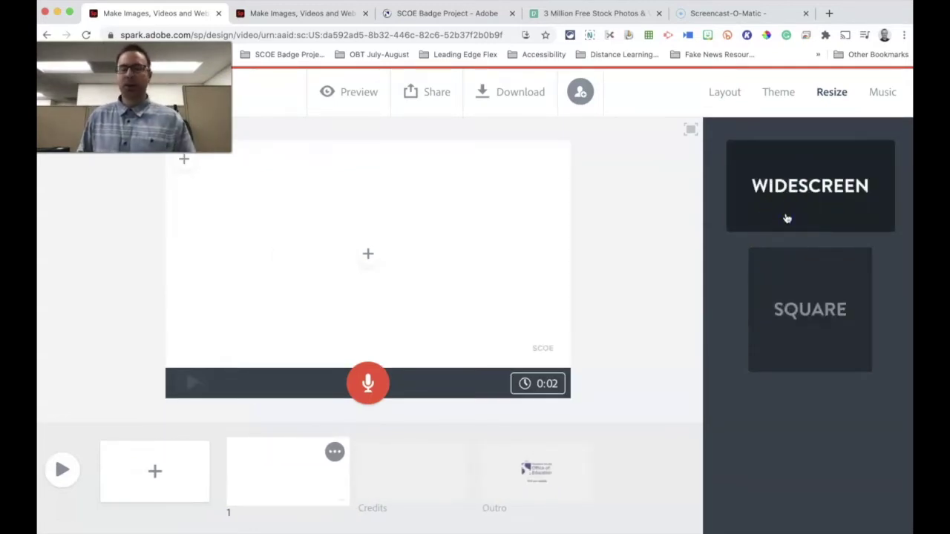
Examine the background music tracks offered in each mood category, from Happy through Thematic
left_click(882, 93)
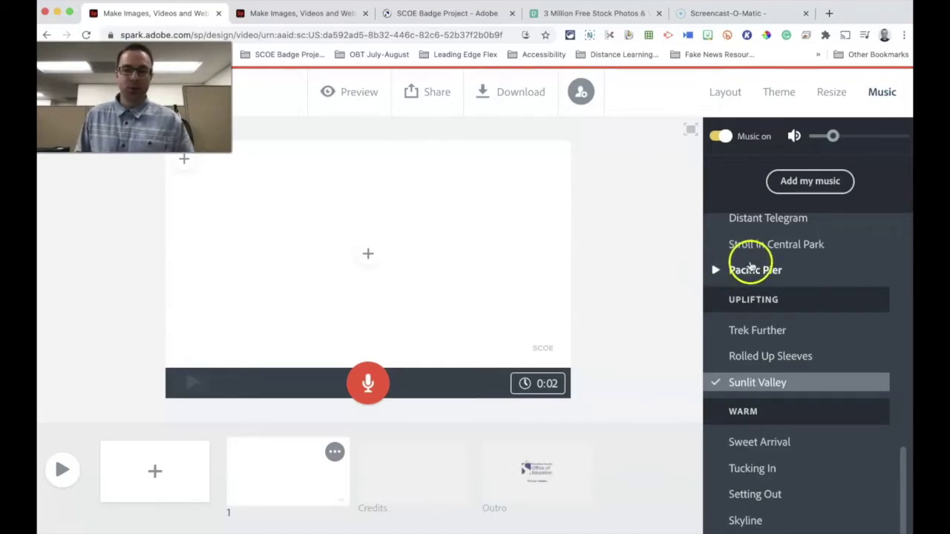
scroll(742, 264, "up", 10)
scroll(749, 264, "up", 8)
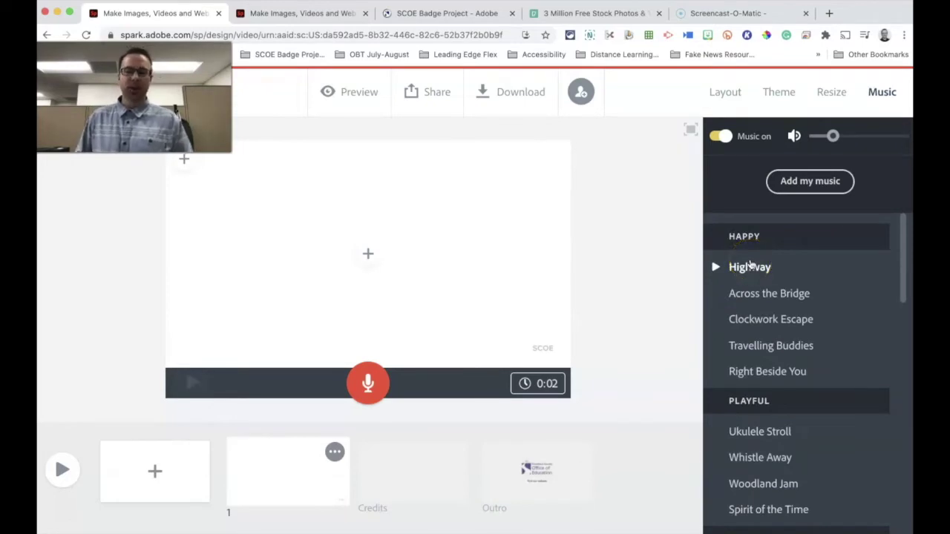
left_click(750, 290)
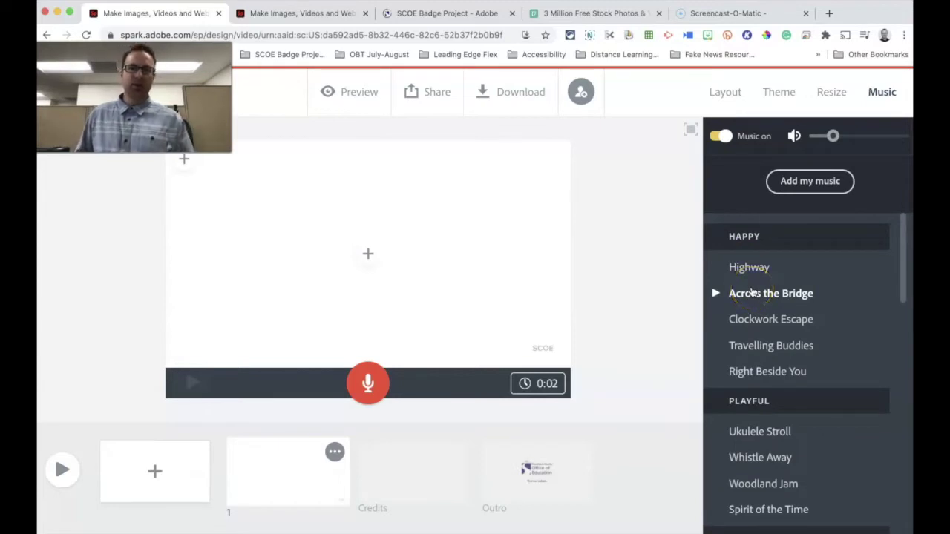
left_click(780, 371)
scroll(770, 419, "down", 5)
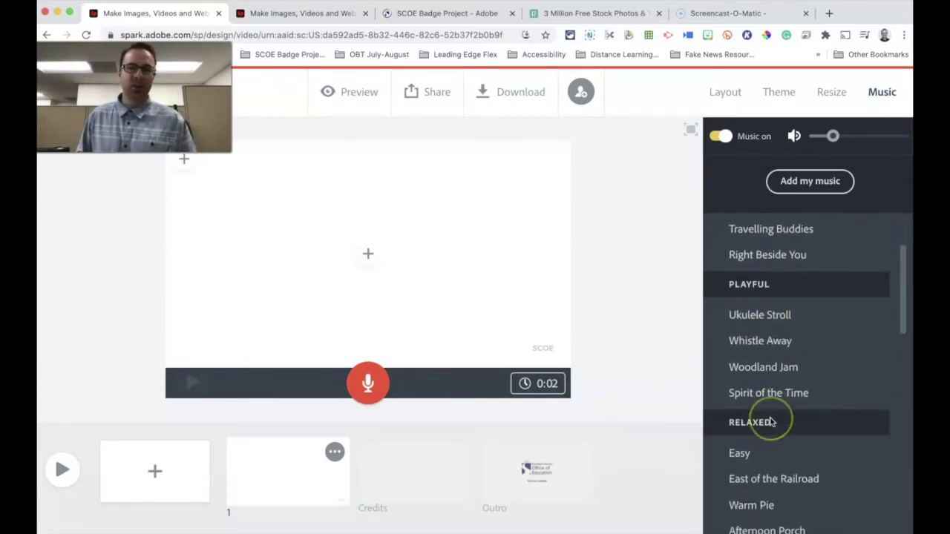
scroll(802, 312, "down", 8)
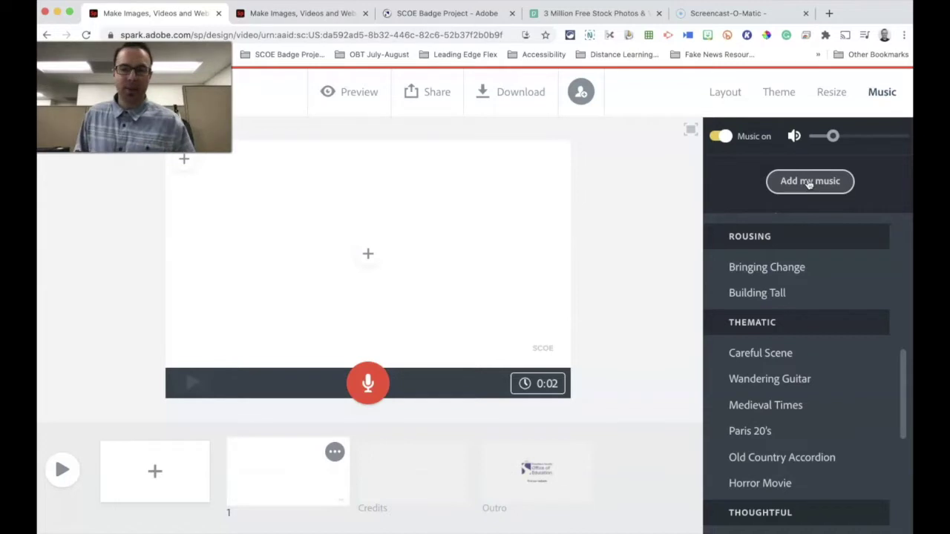
scroll(838, 280, "up", 13)
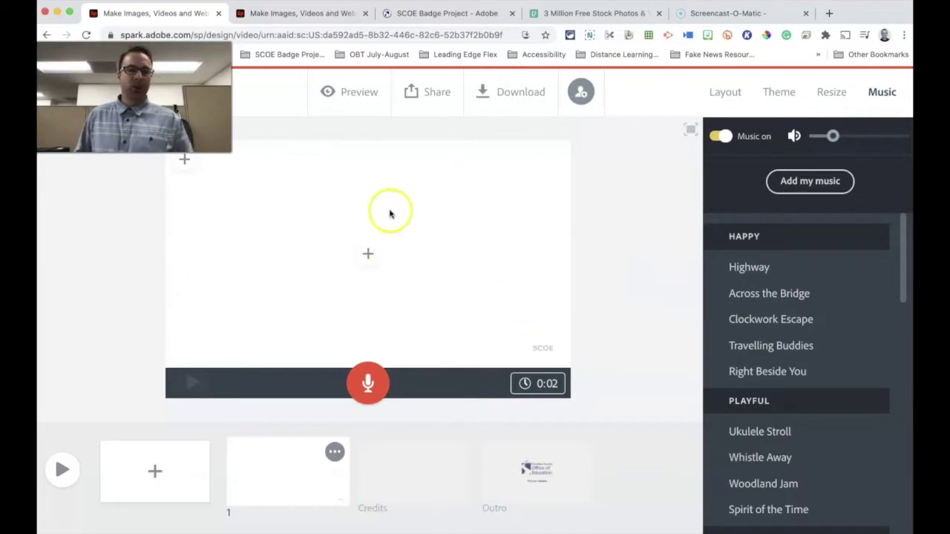
Add a text box in the centre of the first slide reading "In California you can..."
left_click(318, 294)
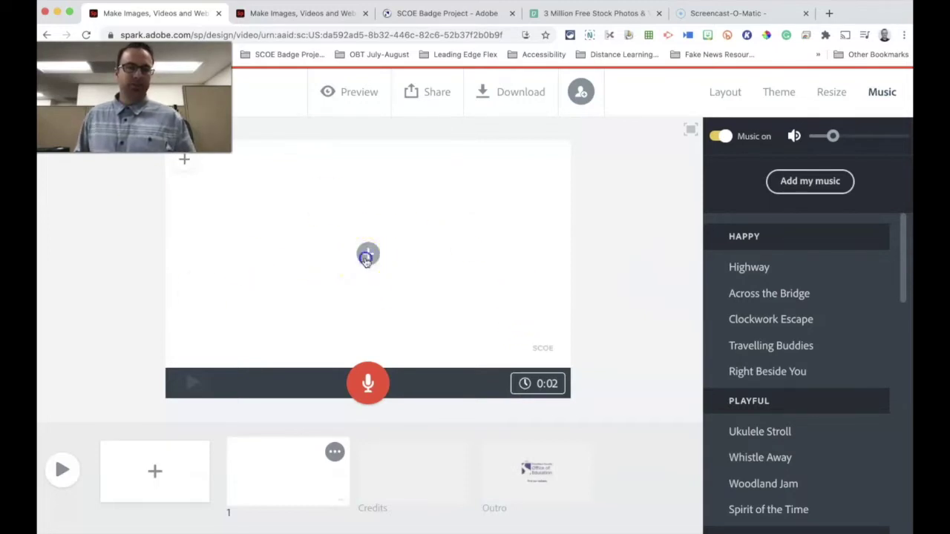
left_click(365, 256)
left_click(335, 205)
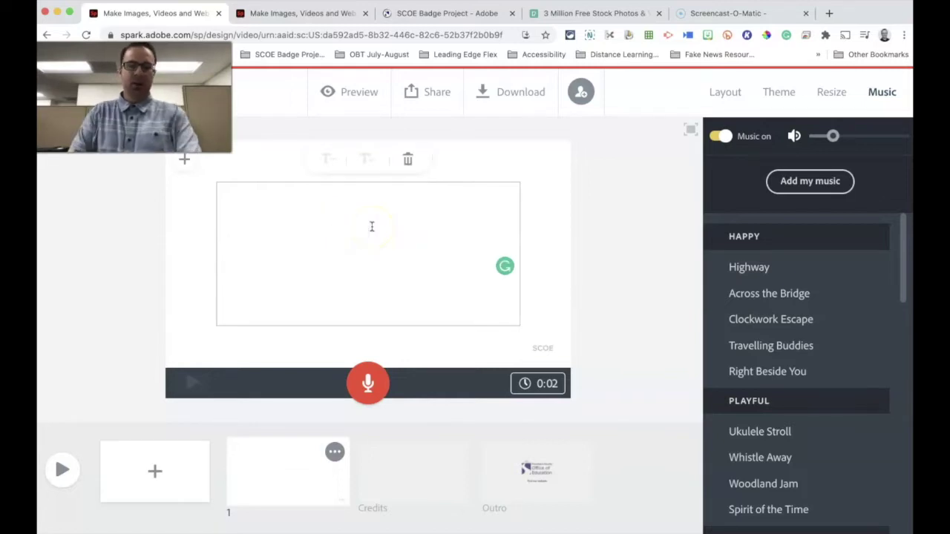
type("California")
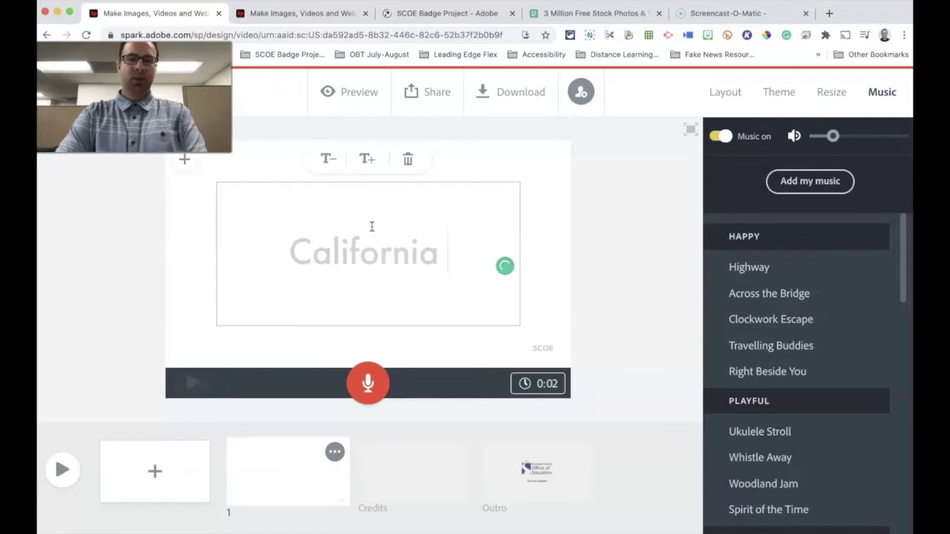
left_click(364, 230)
left_click(297, 257)
type("In")
left_click(469, 257)
type("you can...")
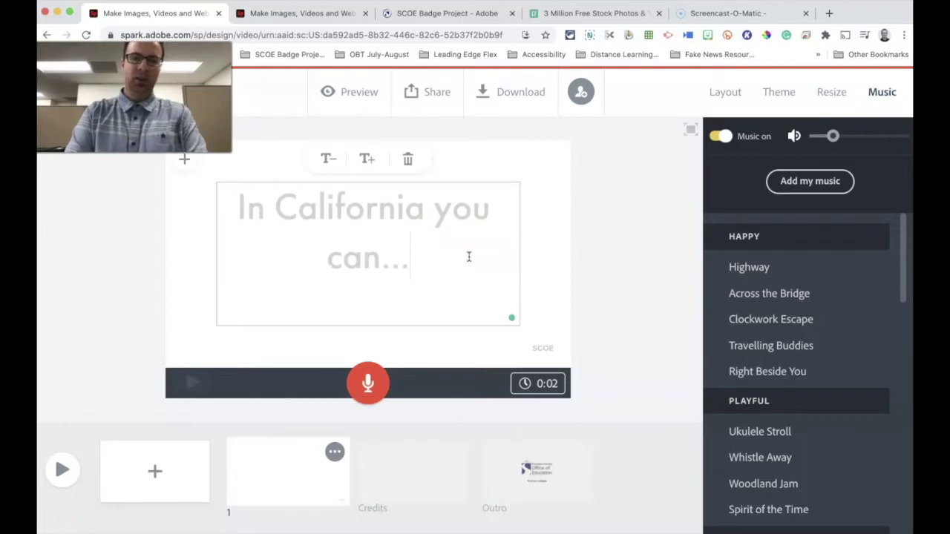
Try a smaller size for the whole slide text and return it to the larger size
left_click(441, 244)
left_click(423, 253)
left_click_drag(430, 265, 225, 208)
left_click(325, 160)
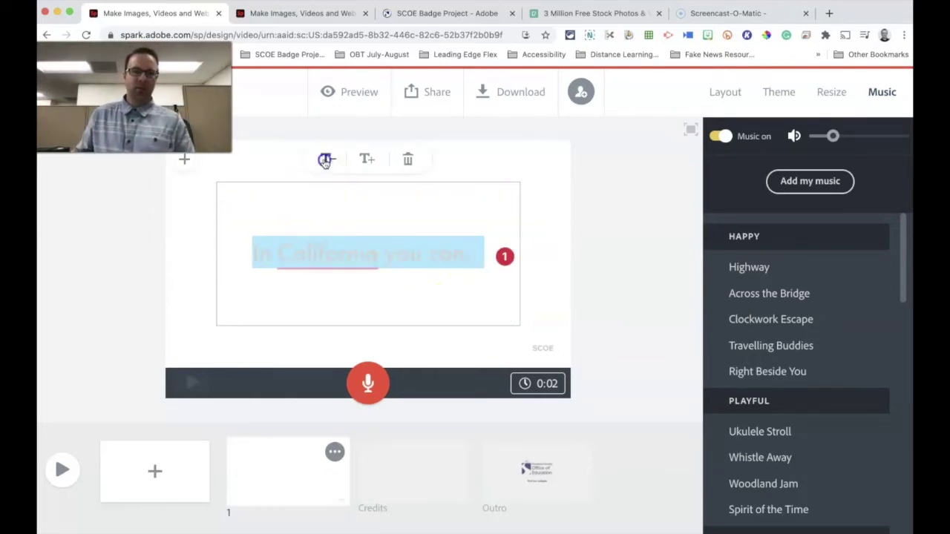
left_click(364, 161)
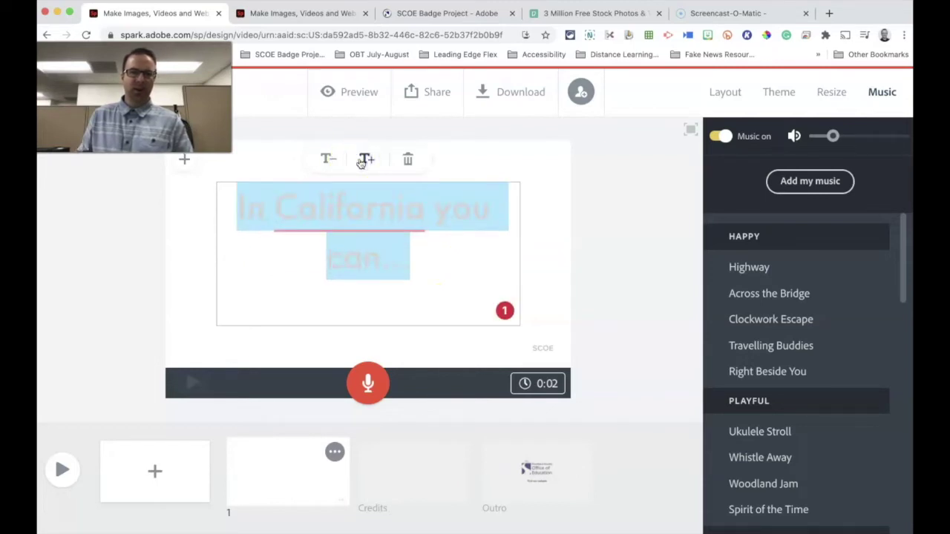
Accept the Grammarly suggestion to add a comma after "California" in the slide text
left_click(410, 265)
mouse_move(383, 220)
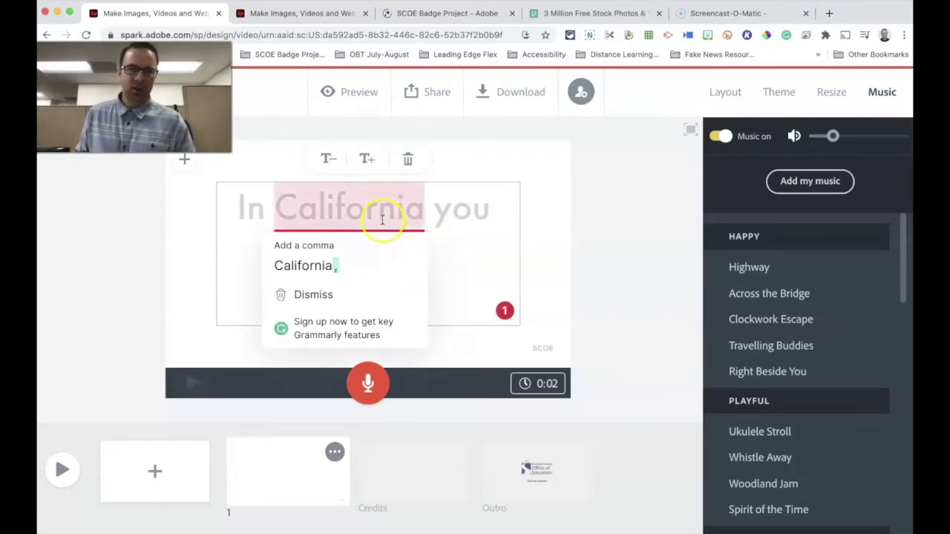
left_click(343, 260)
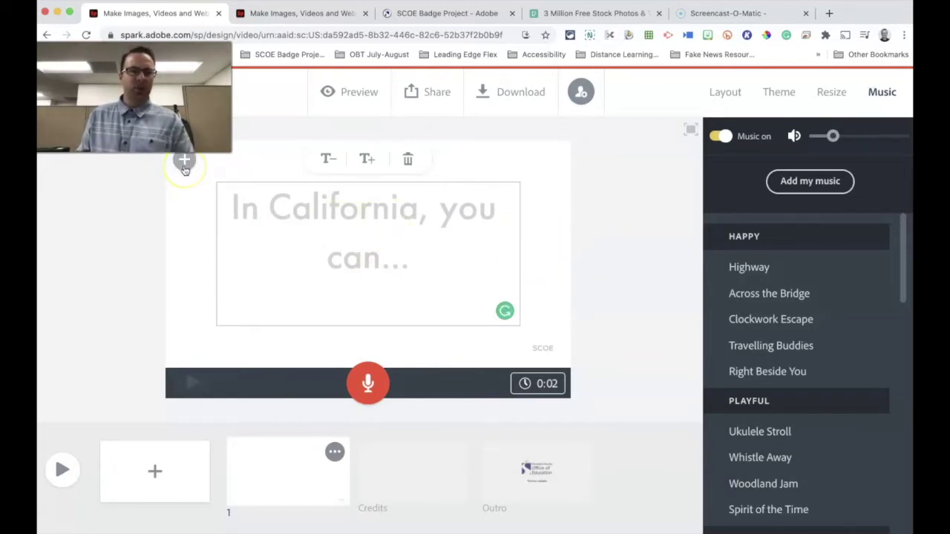
Start adding a background photo to the slide and search the free photos for "california flag"
left_click(184, 165)
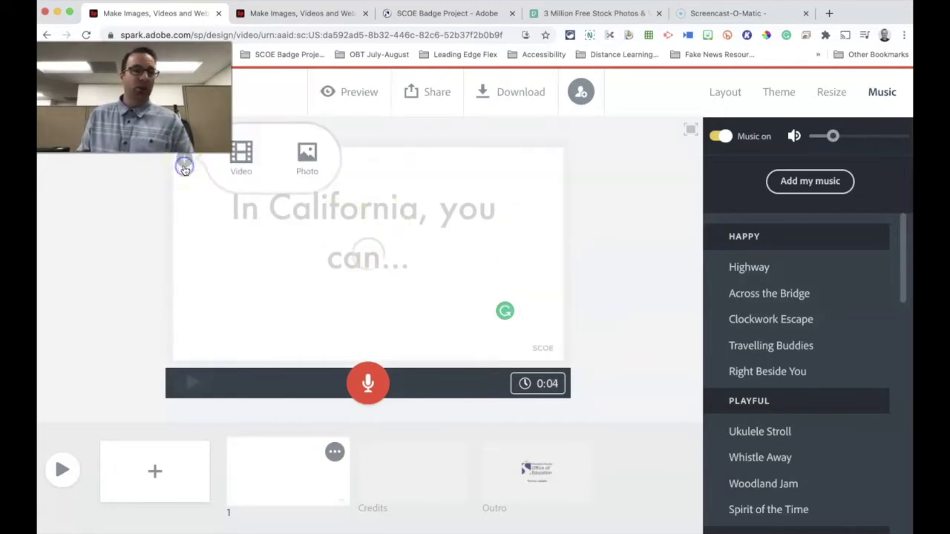
left_click(312, 167)
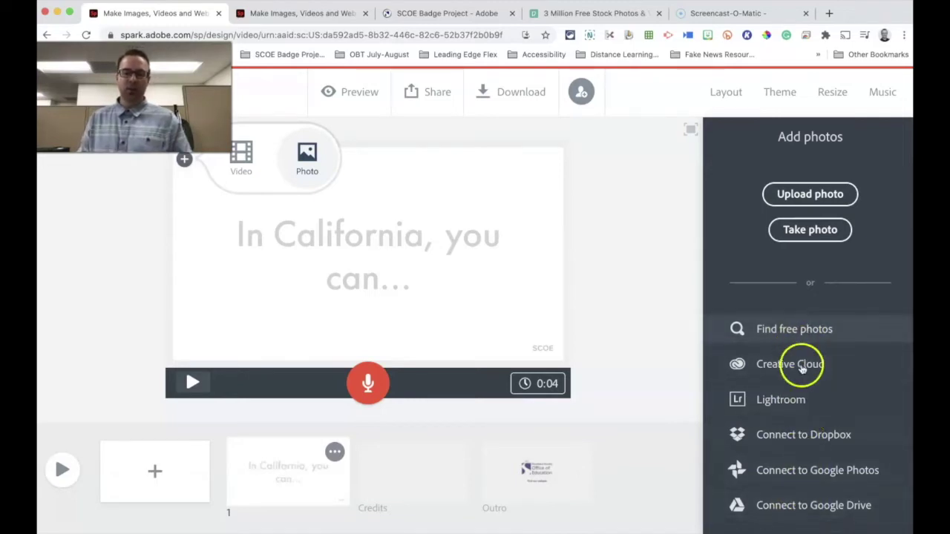
left_click(806, 338)
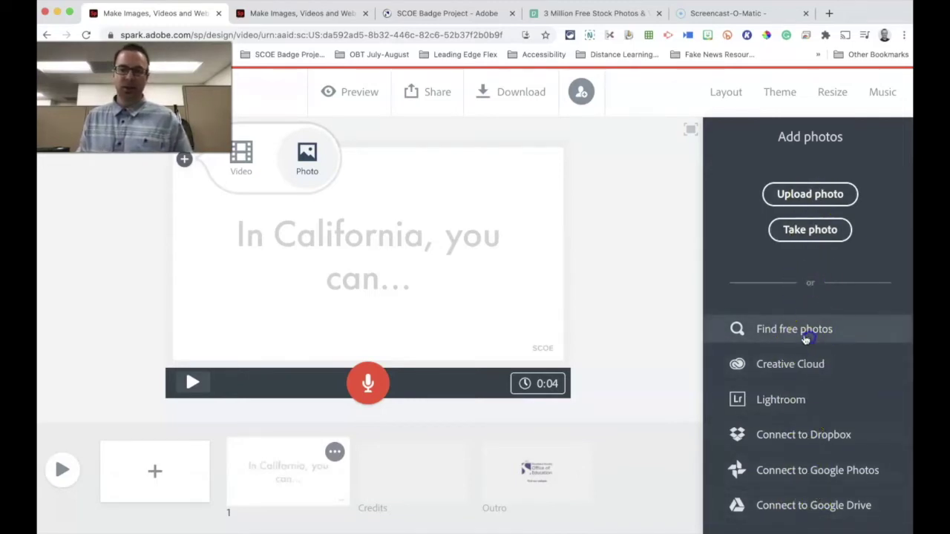
left_click(791, 182)
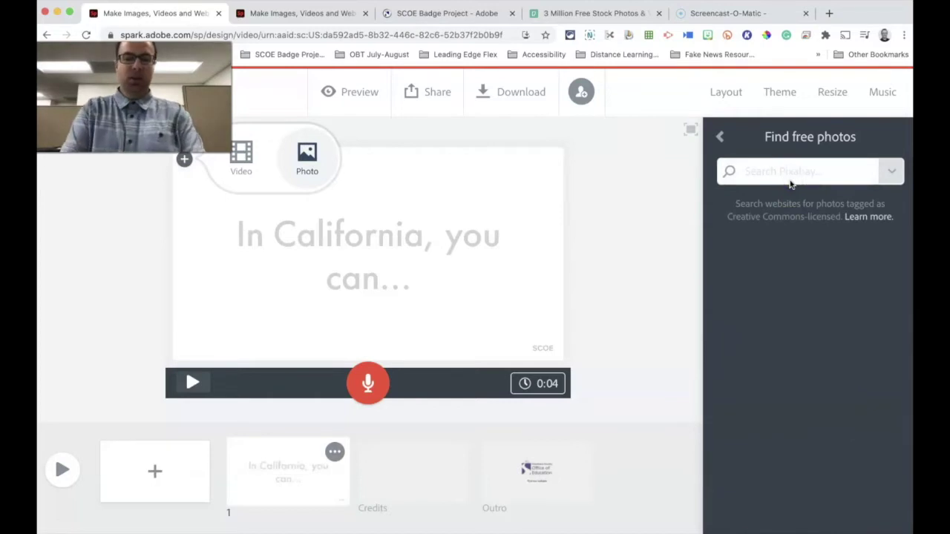
left_click(757, 178)
type("calif")
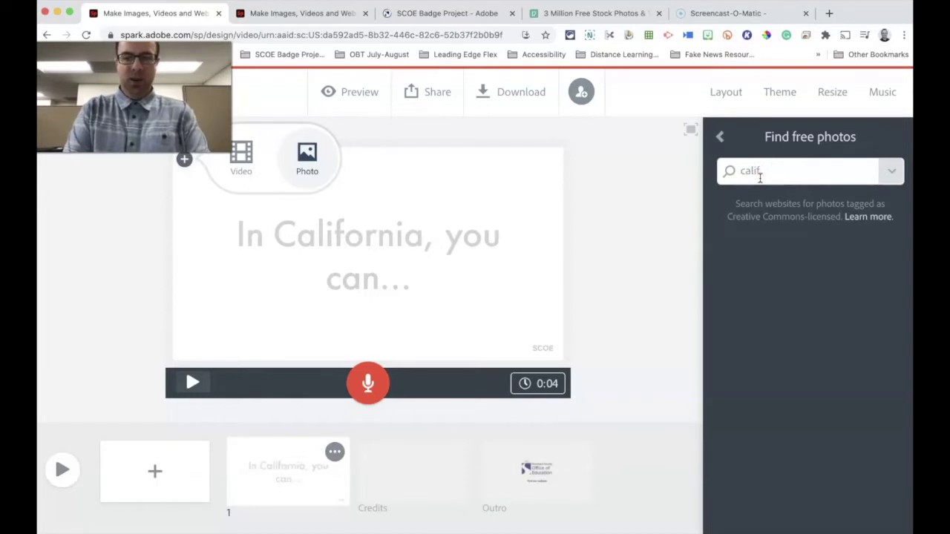
type("ornia flag")
key("Return")
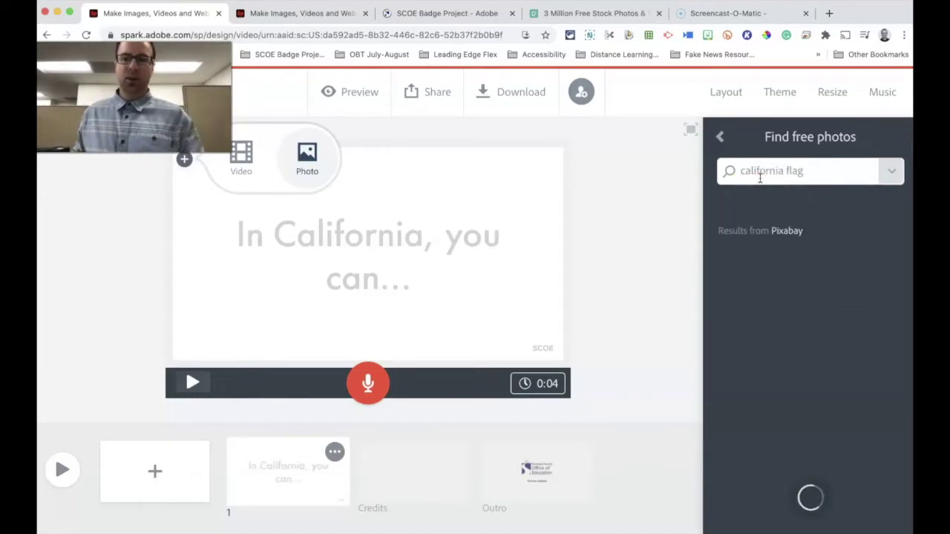
Use the photo of the red suspension bridge with the American flag as the slide's background
scroll(837, 276, "down", 5)
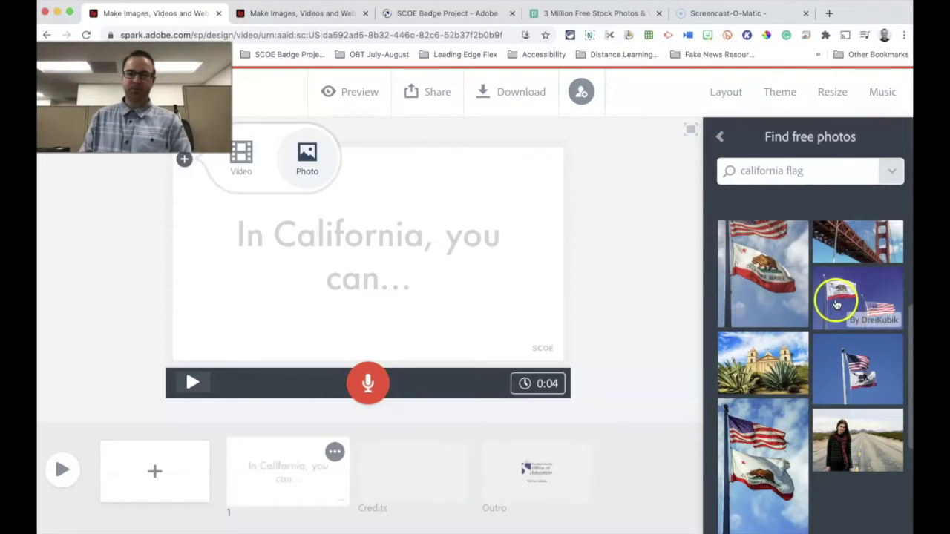
scroll(829, 305, "up", 2)
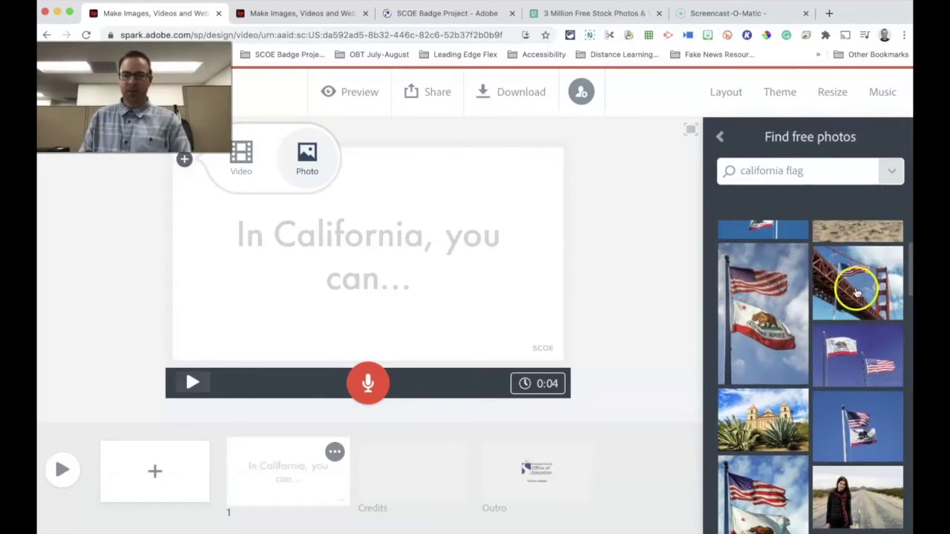
left_click(854, 290)
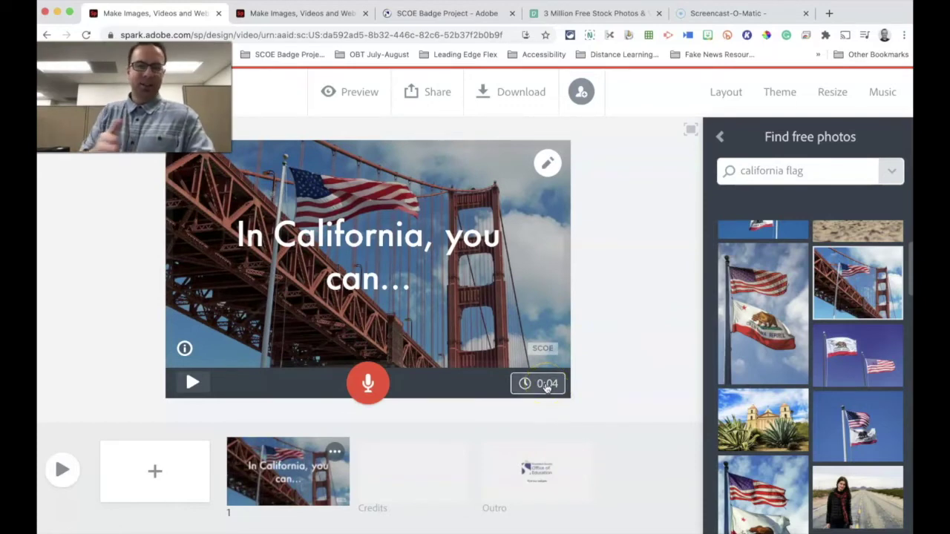
Extend the first slide's duration to the 30-second maximum
left_click(547, 389)
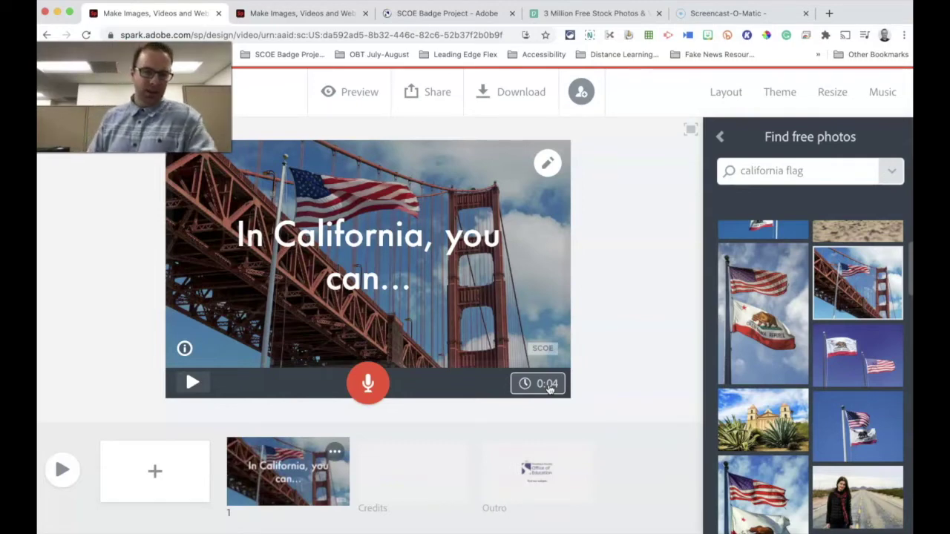
left_click(548, 388)
left_click_drag(417, 353, 544, 355)
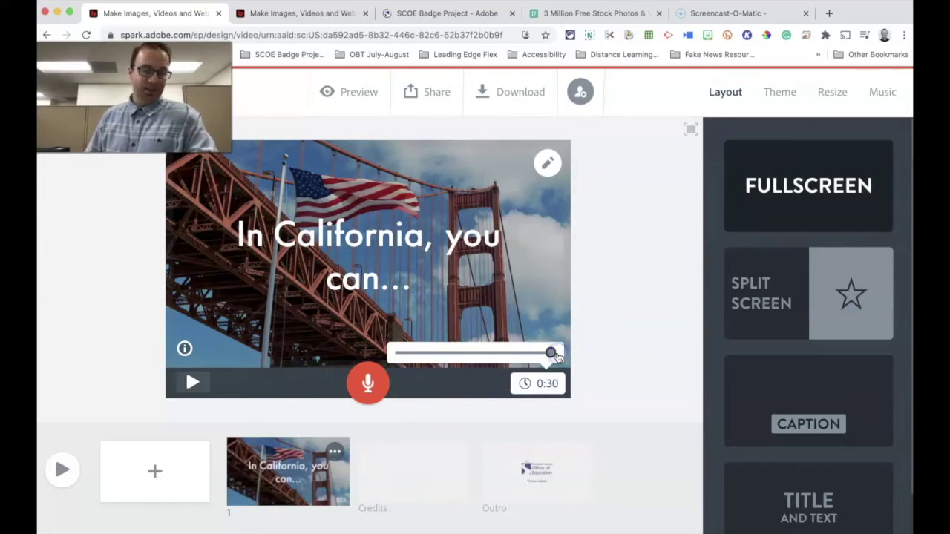
left_click(551, 356)
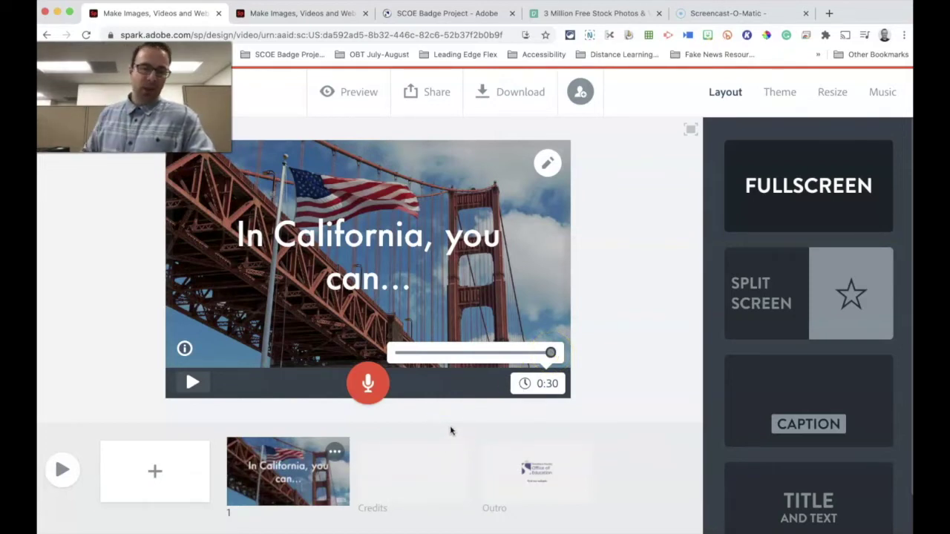
Shorten the first slide's duration to 8 seconds
left_click(547, 381)
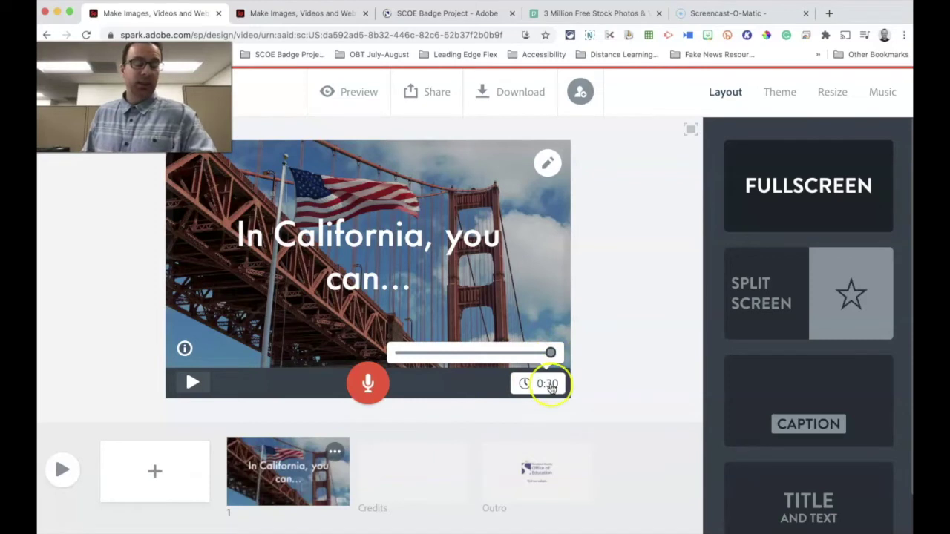
left_click_drag(550, 353, 435, 354)
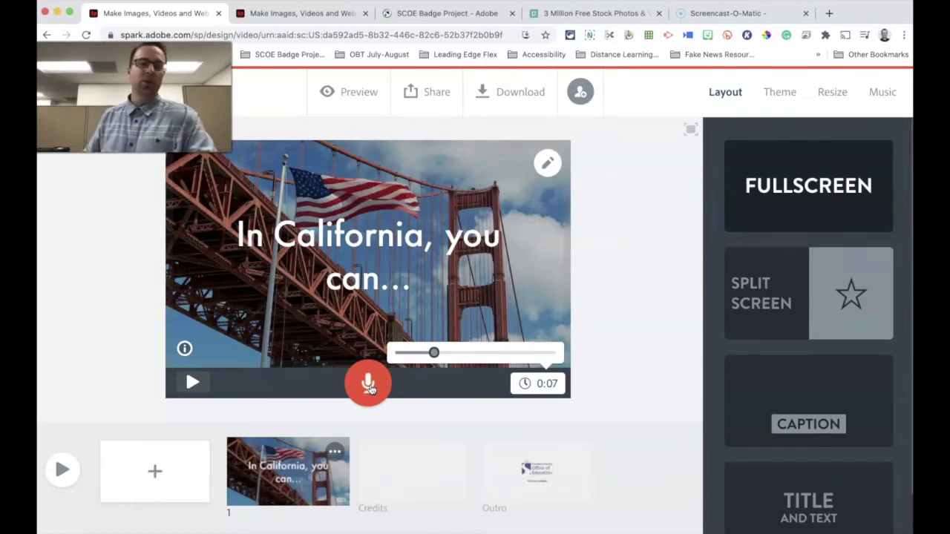
left_click(369, 386)
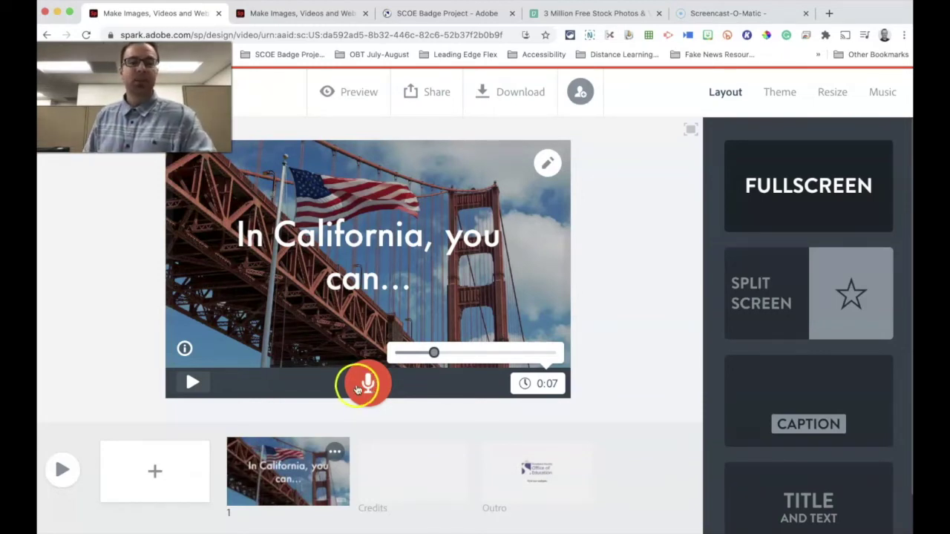
left_click(433, 354)
left_click_drag(435, 354, 437, 353)
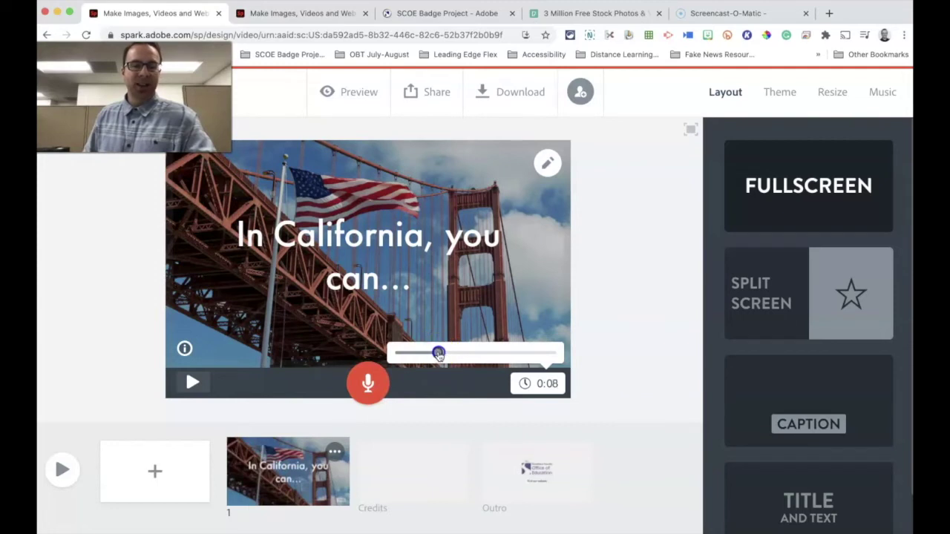
Record a voice narration for the first slide and play the slide back
left_click(378, 386)
left_click_drag(380, 387, 371, 387)
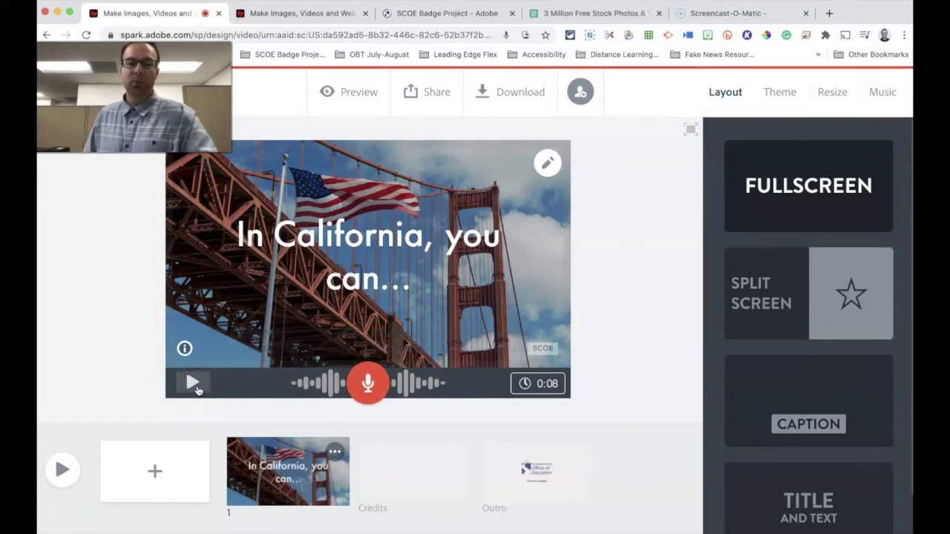
left_click(196, 384)
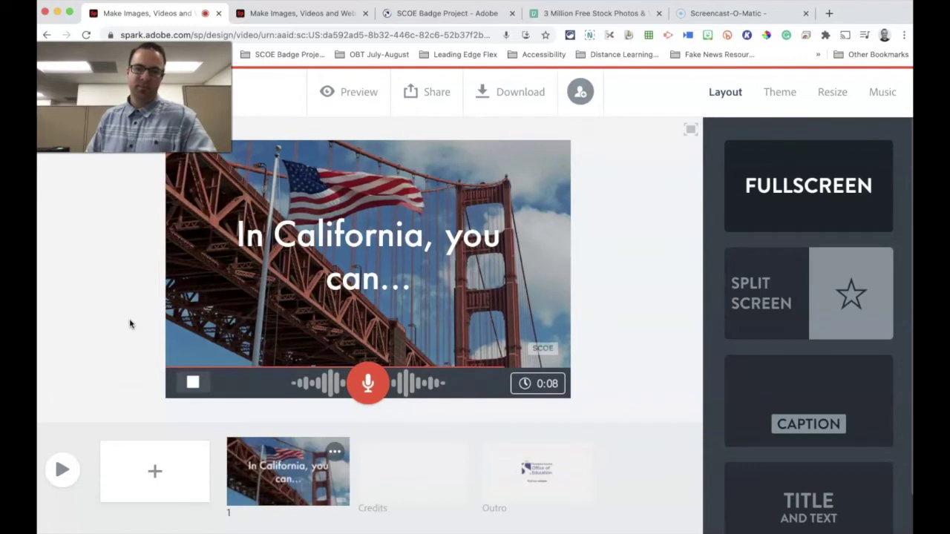
left_click(173, 369)
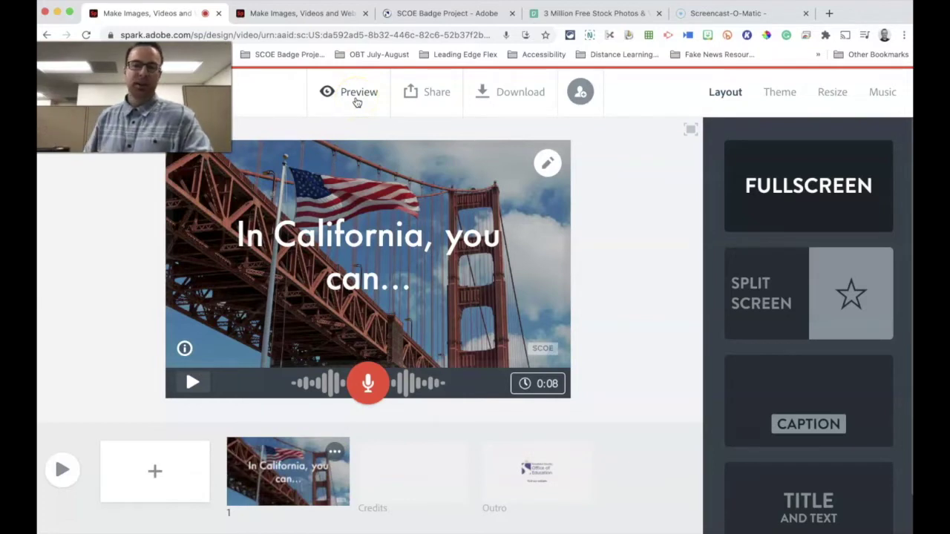
Lower the background music volume to near its minimum, keeping the Sunlit Valley track
left_click(882, 93)
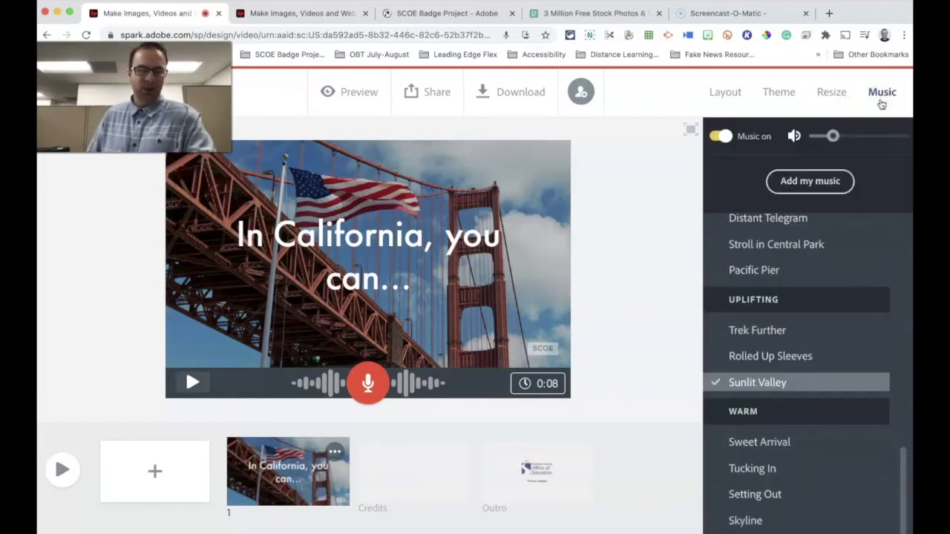
left_click(833, 136)
left_click_drag(863, 138, 821, 143)
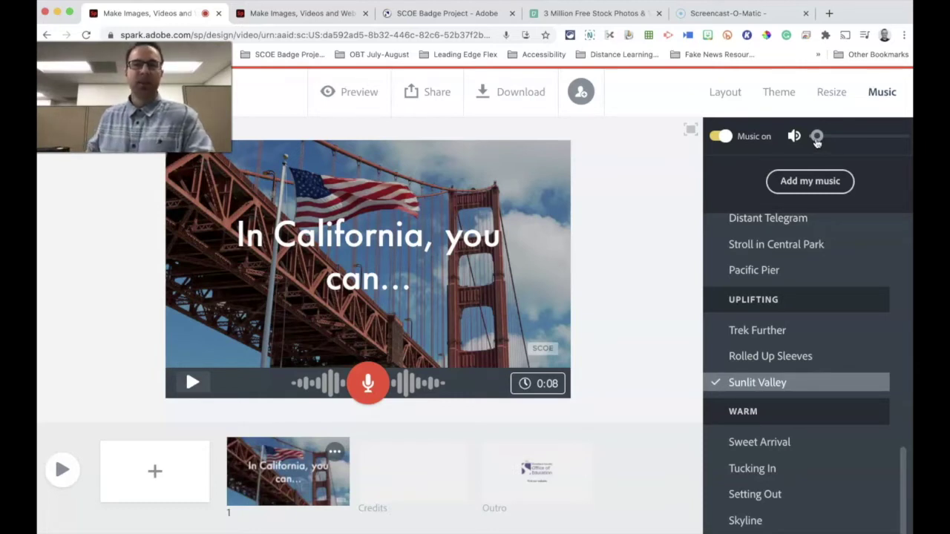
Raise the background music volume very slightly, keeping it near its minimum
mouse_move(816, 141)
left_mouse_down()
mouse_move(849, 142)
mouse_move(821, 141)
left_mouse_up()
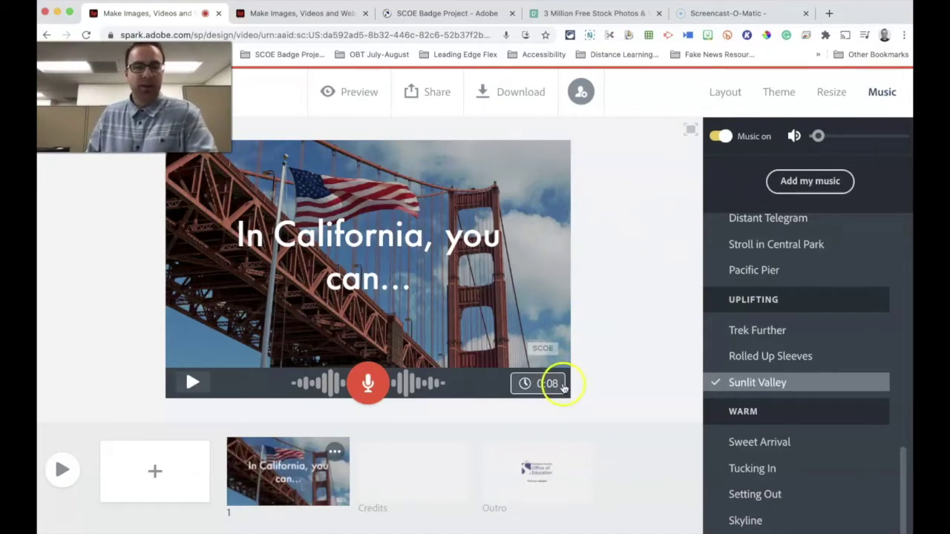
Add a second slide containing the text "Skateboard"
left_click(157, 472)
left_click(427, 483)
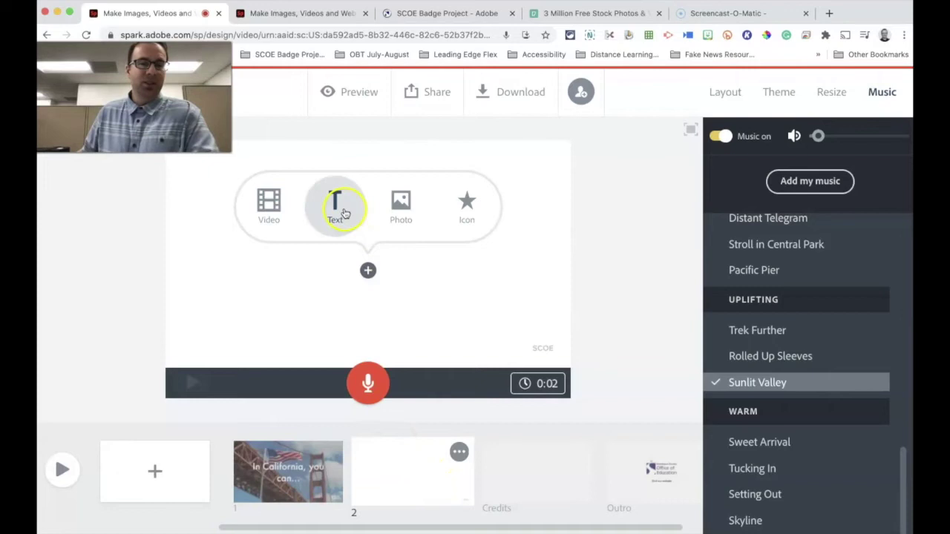
left_click(338, 208)
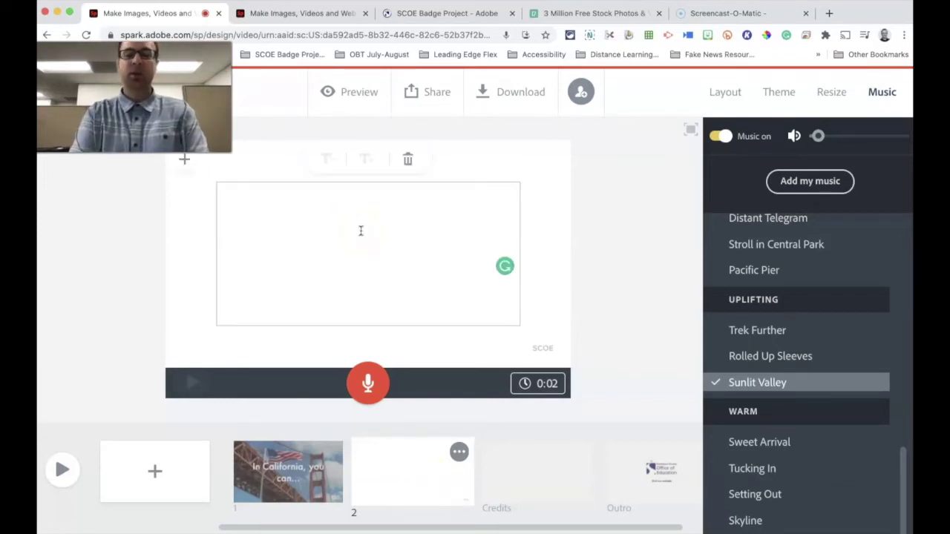
type("Sk")
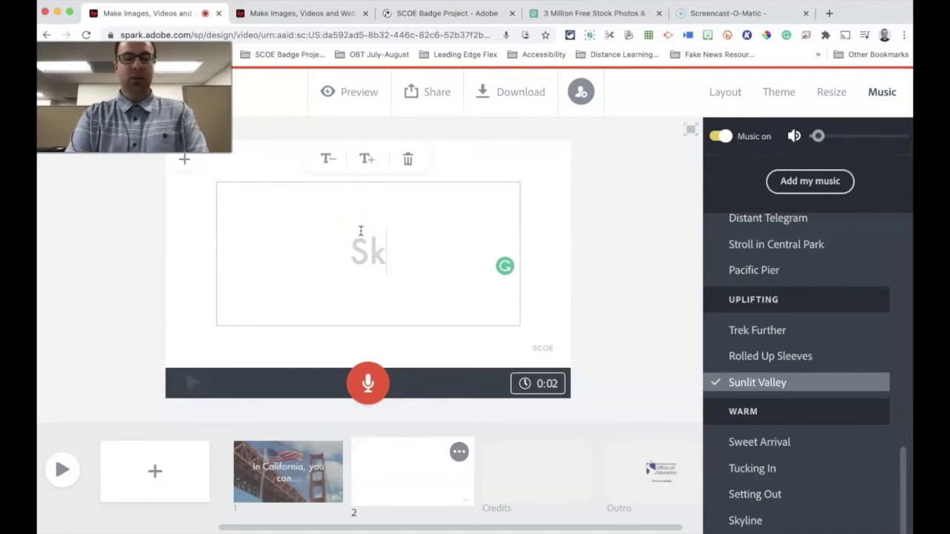
type("ateboard")
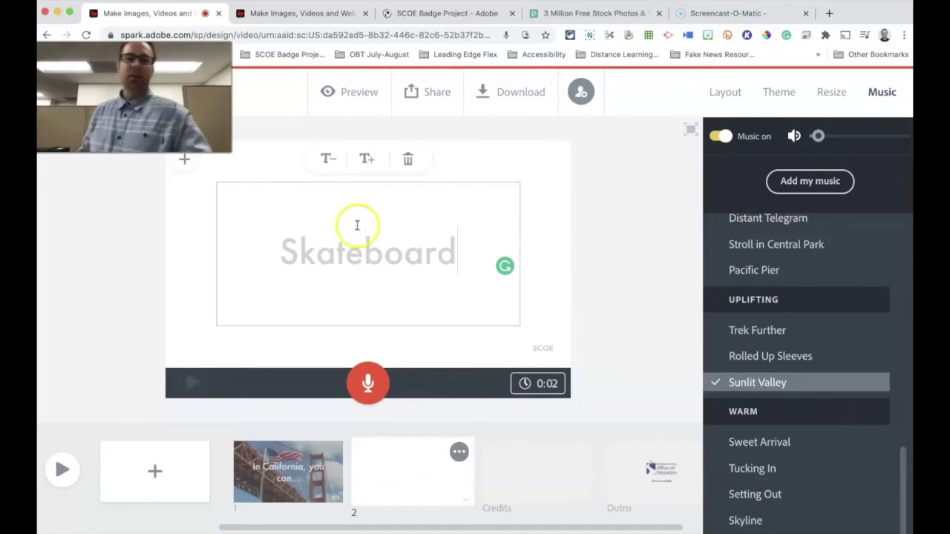
left_click(543, 231)
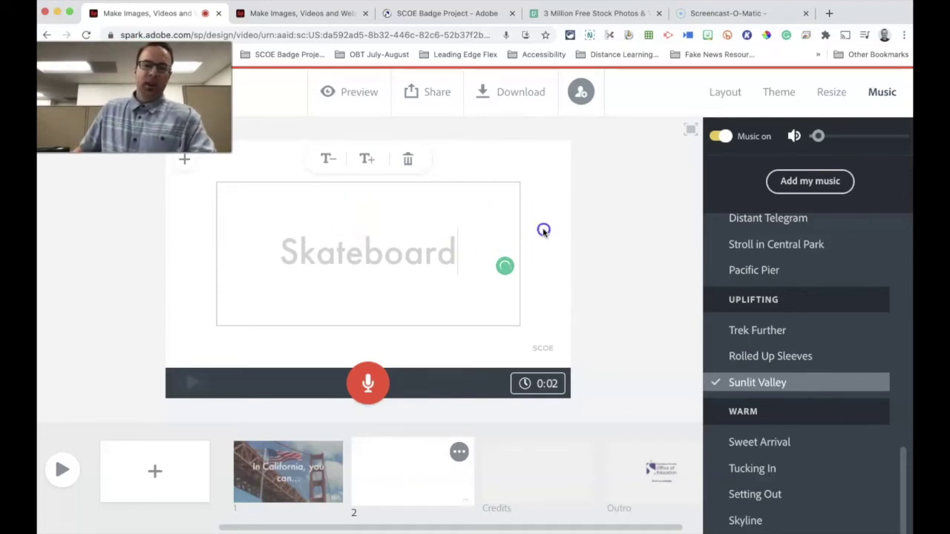
Browse the available video themes and apply the Grace theme
left_click(741, 90)
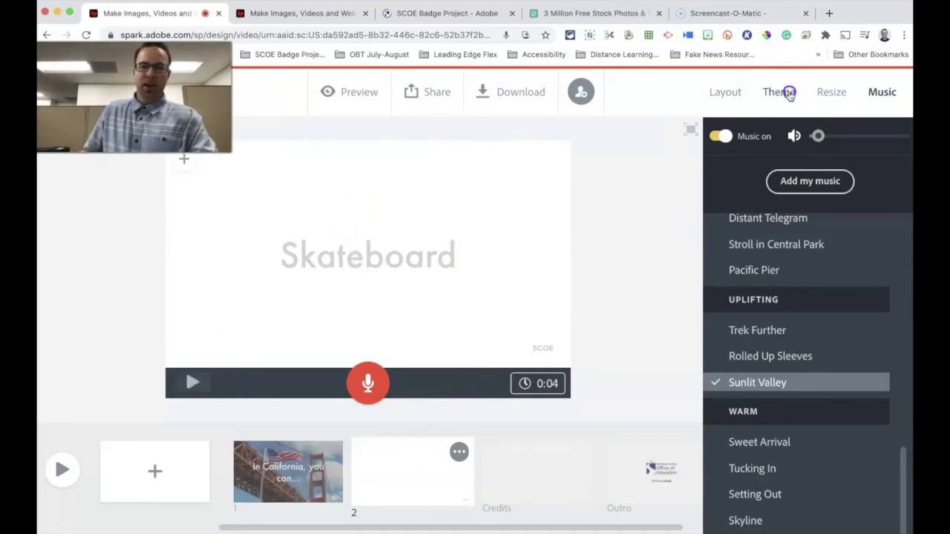
left_click(779, 92)
scroll(837, 379, "down", 5)
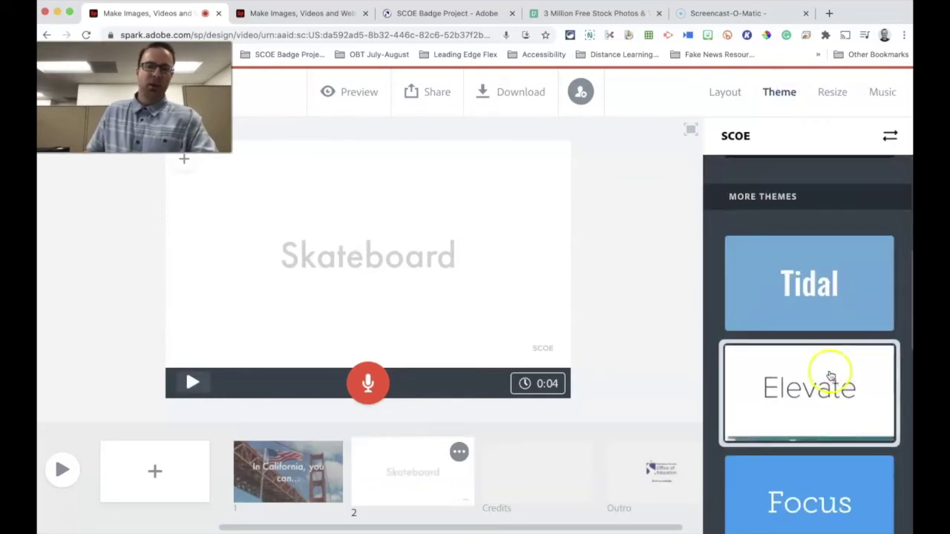
scroll(834, 375, "up", 5)
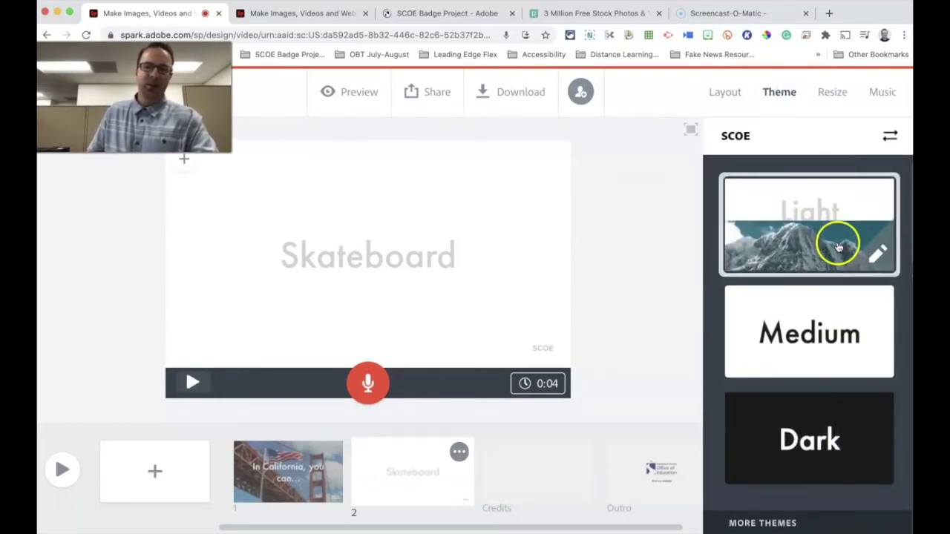
scroll(836, 311, "down", 5)
scroll(837, 328, "down", 6)
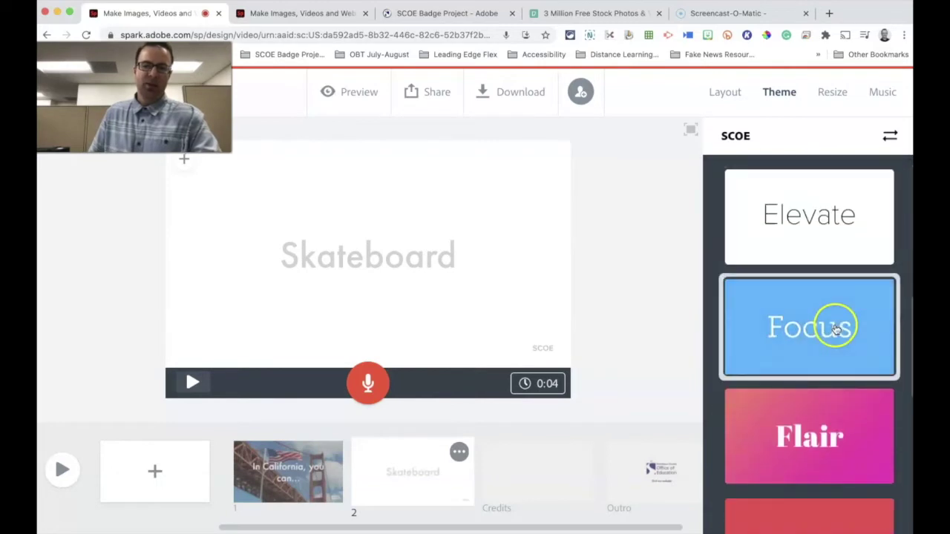
scroll(831, 326, "down", 3)
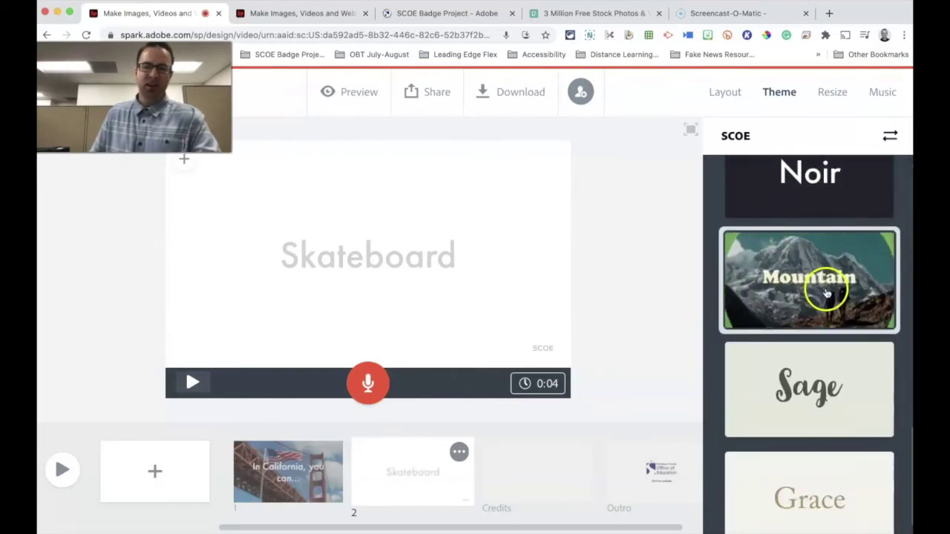
left_click(822, 465)
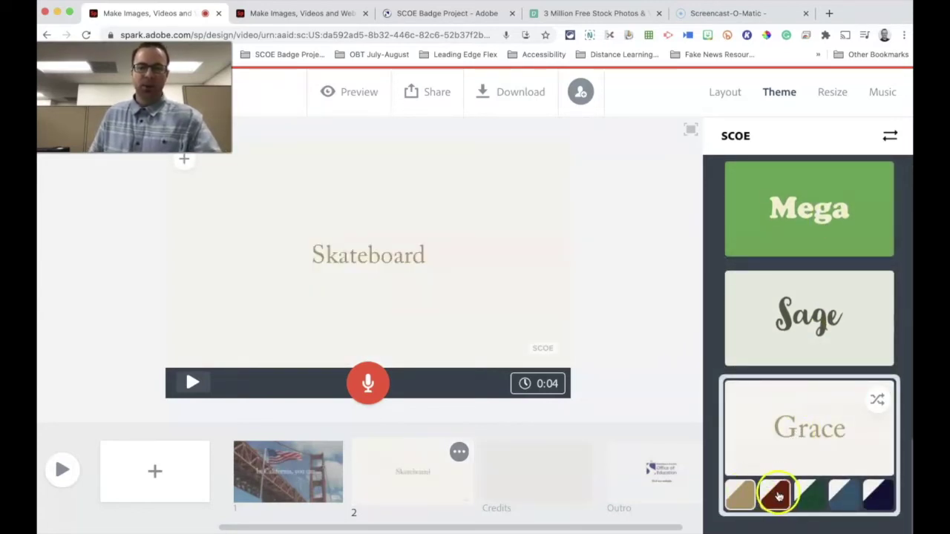
Try several colour variants of the Grace theme and settle on red text over a near-black background
left_click(810, 496)
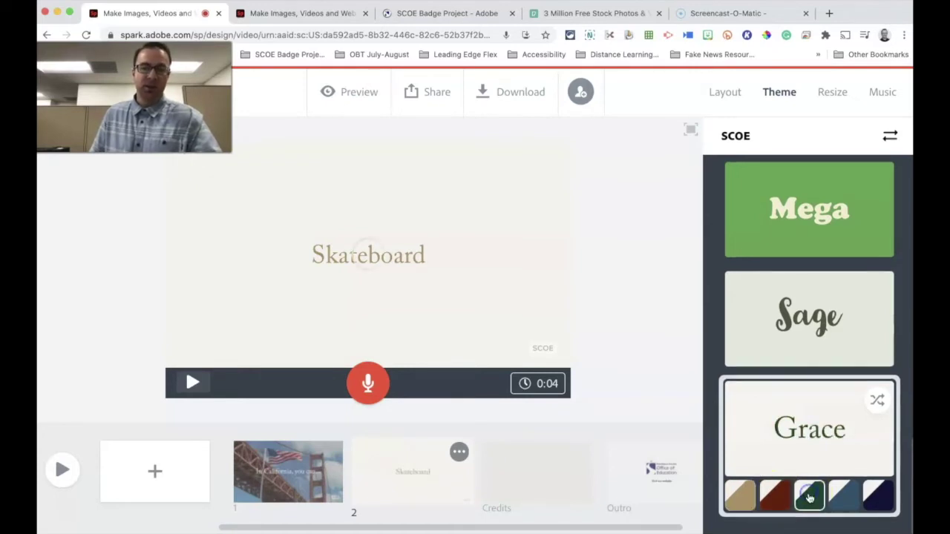
left_click(844, 494)
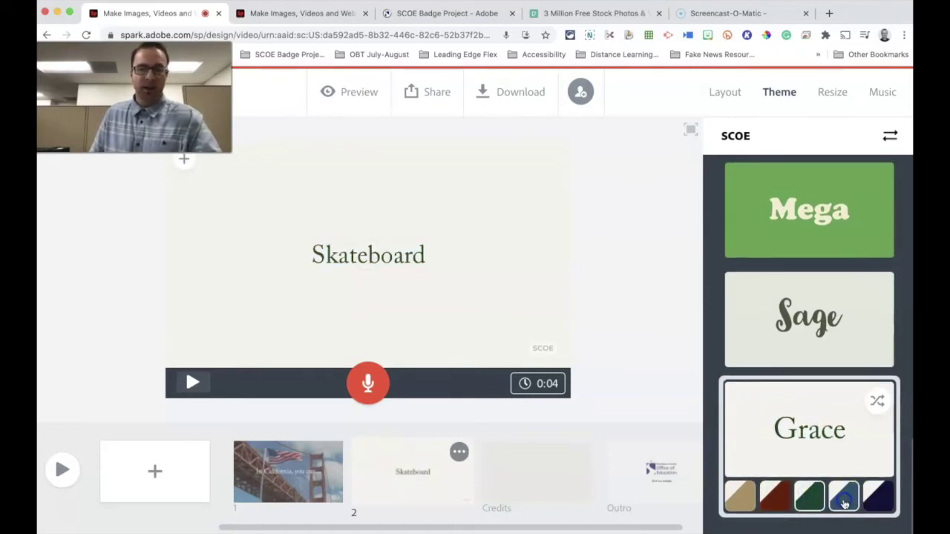
left_click(878, 401)
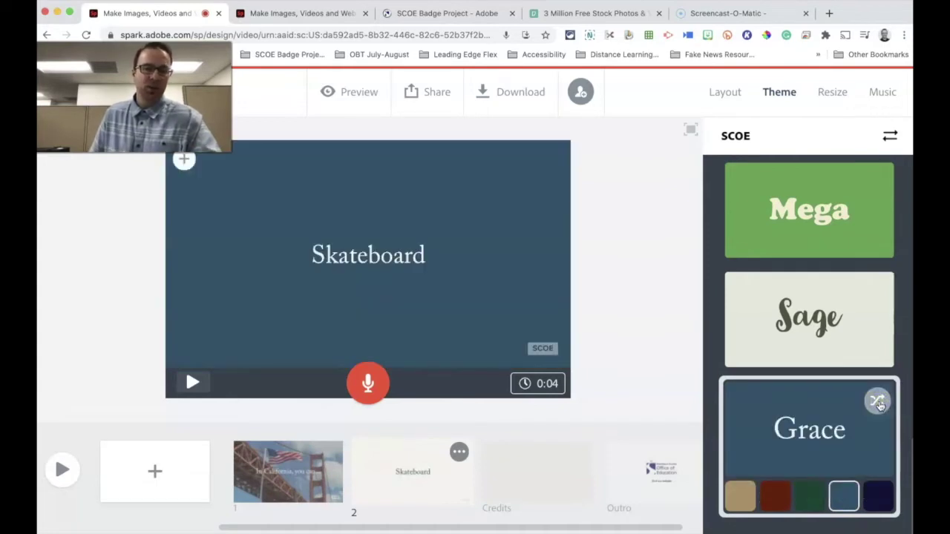
left_click(878, 402)
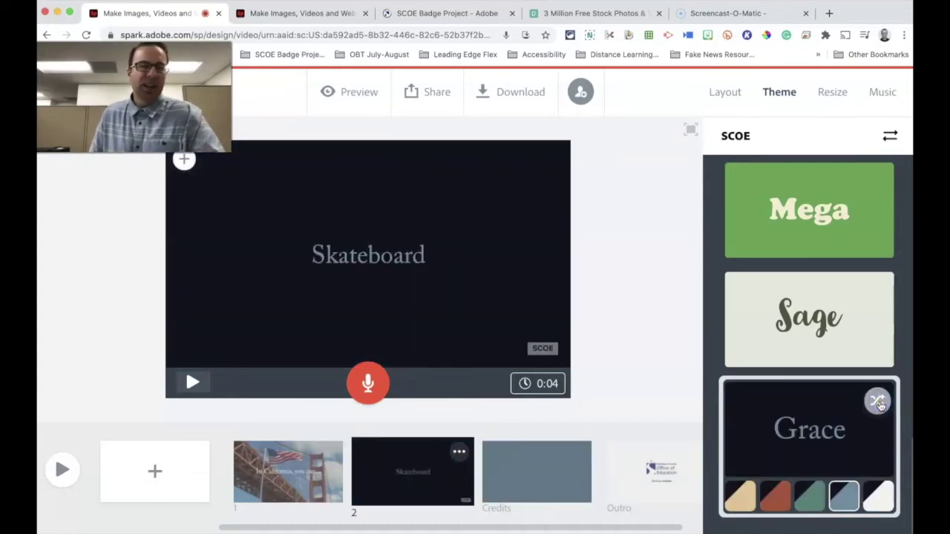
left_click(807, 497)
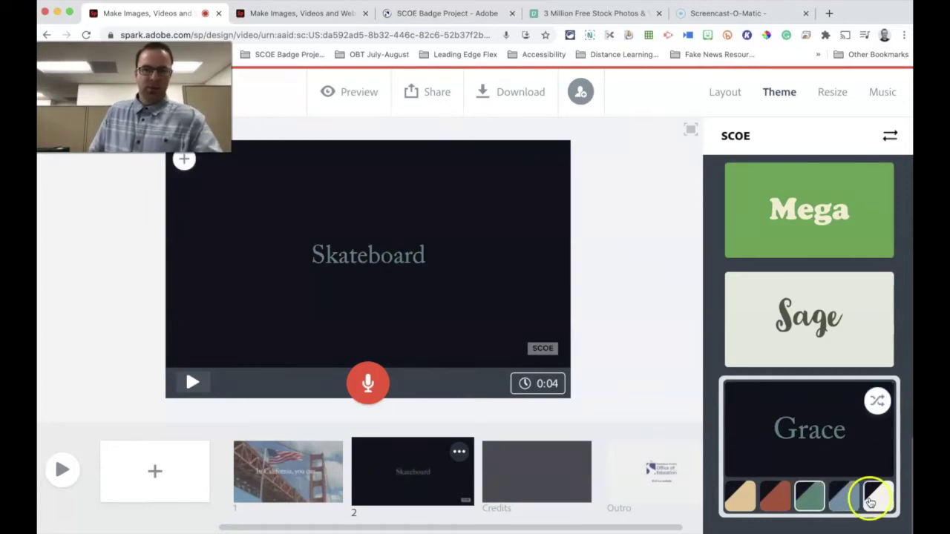
left_click(777, 498)
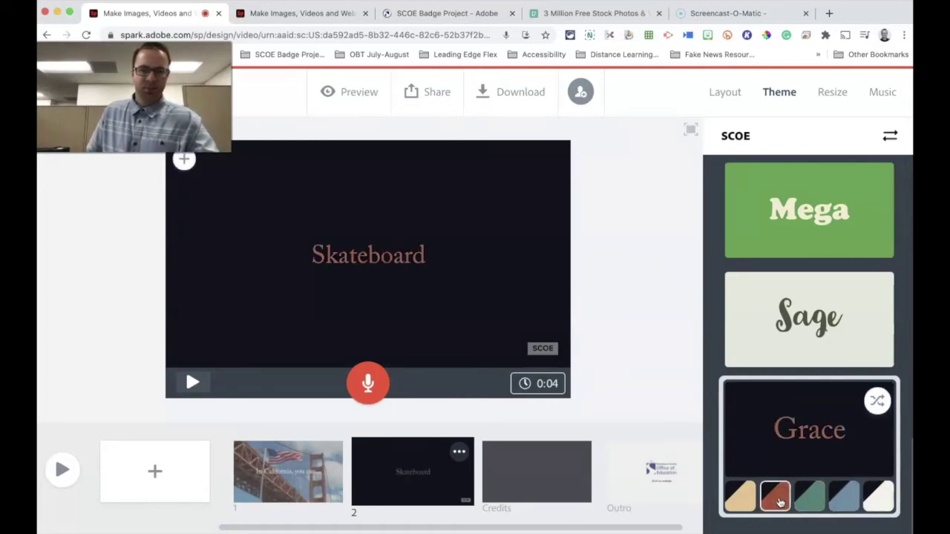
Switch the "Skateboard" text between its smaller and larger sizes, leaving it at the larger one
left_click(376, 256)
left_click(369, 161)
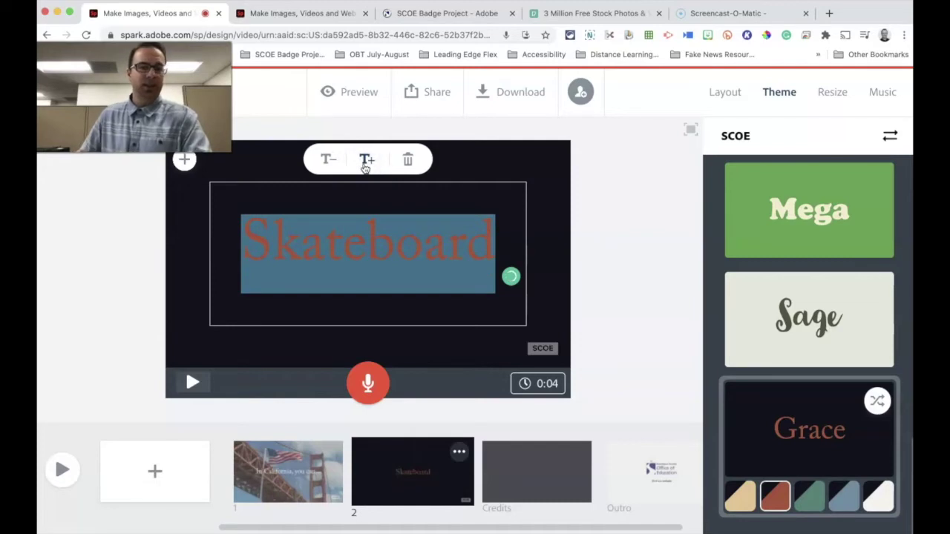
left_click(327, 159)
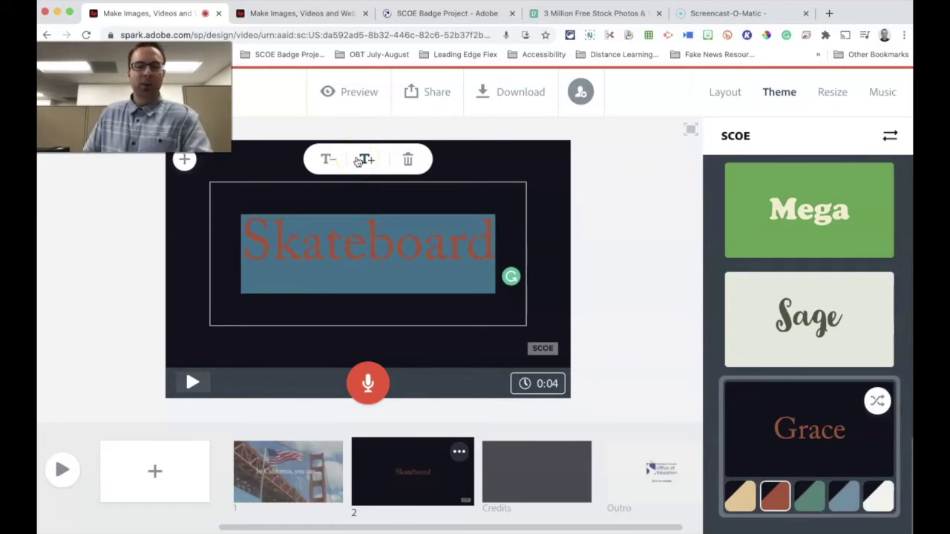
left_click(357, 160)
left_click(329, 160)
left_click(362, 160)
left_click(370, 167)
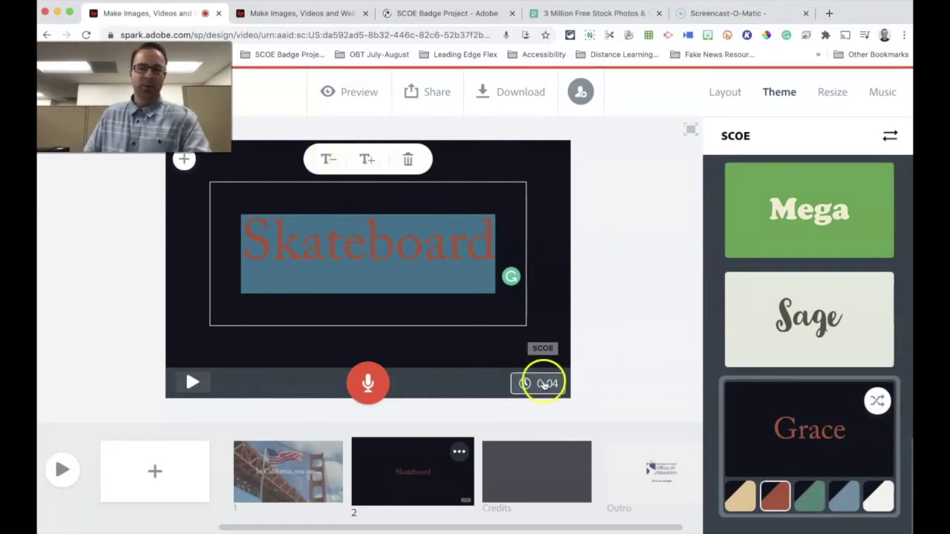
Shorten the "Skateboard" slide's duration to 2 seconds
left_click(544, 383)
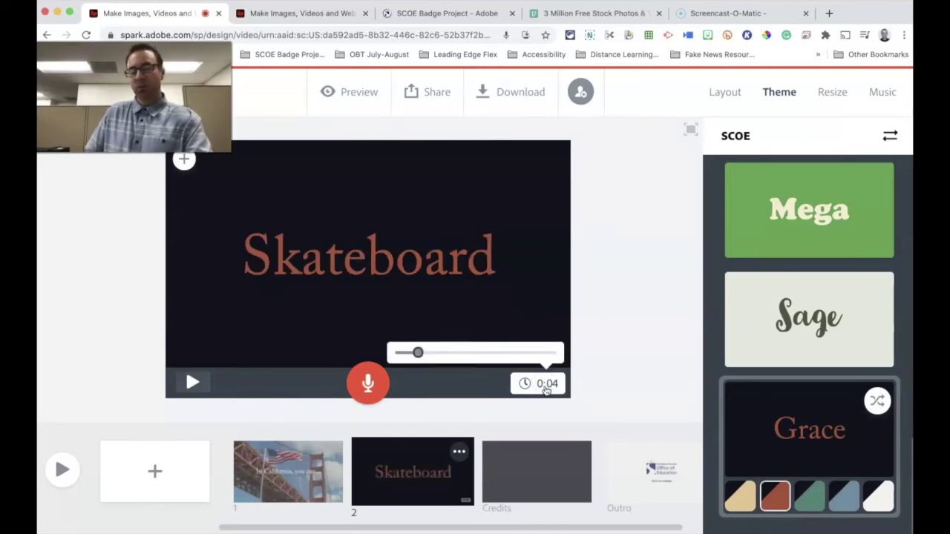
left_click_drag(418, 353, 409, 355)
left_click(624, 317)
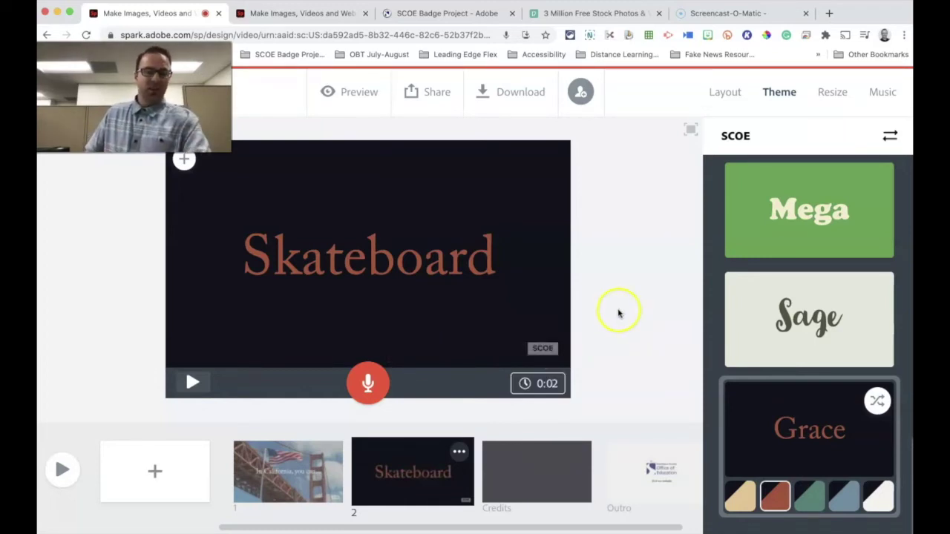
Add a blank third slide, check the first slide's photo, and return to the third slide
left_click(154, 471)
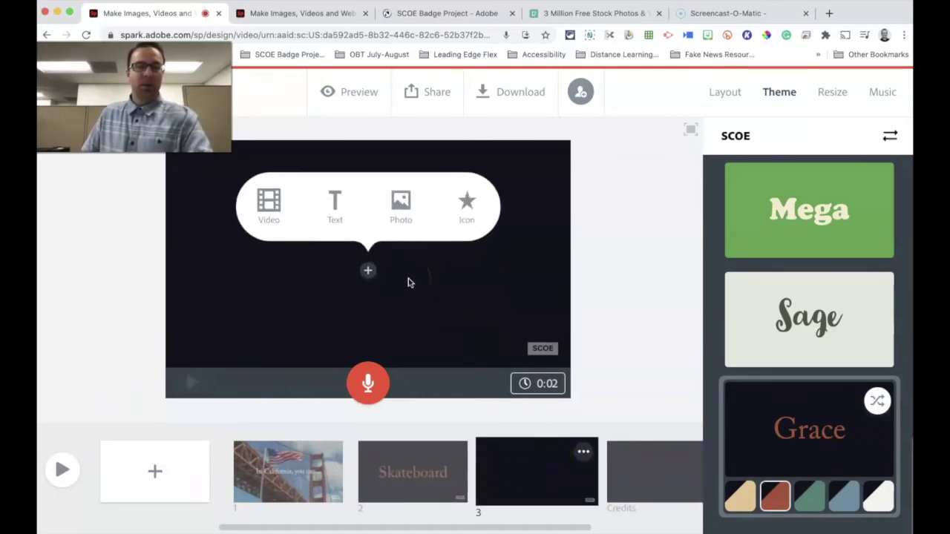
left_click(404, 204)
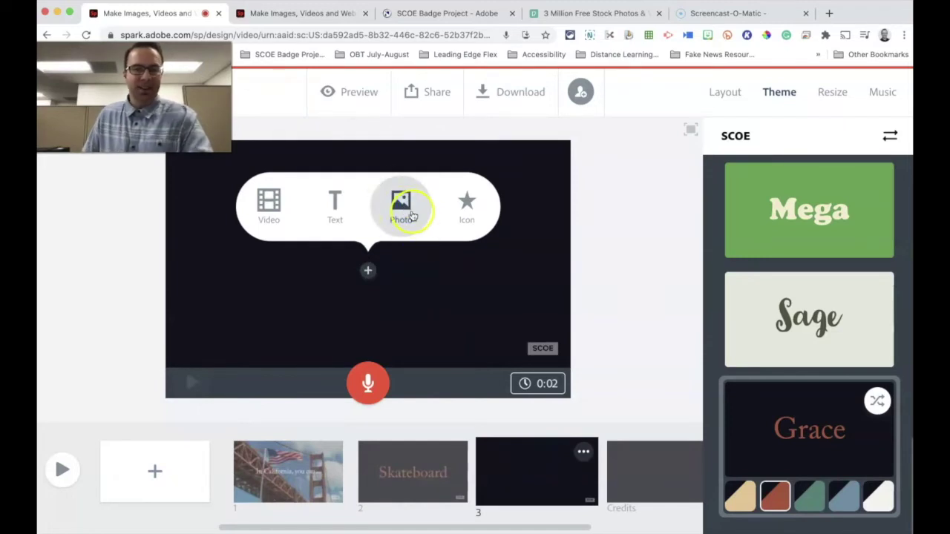
left_click(339, 318)
left_click(308, 454)
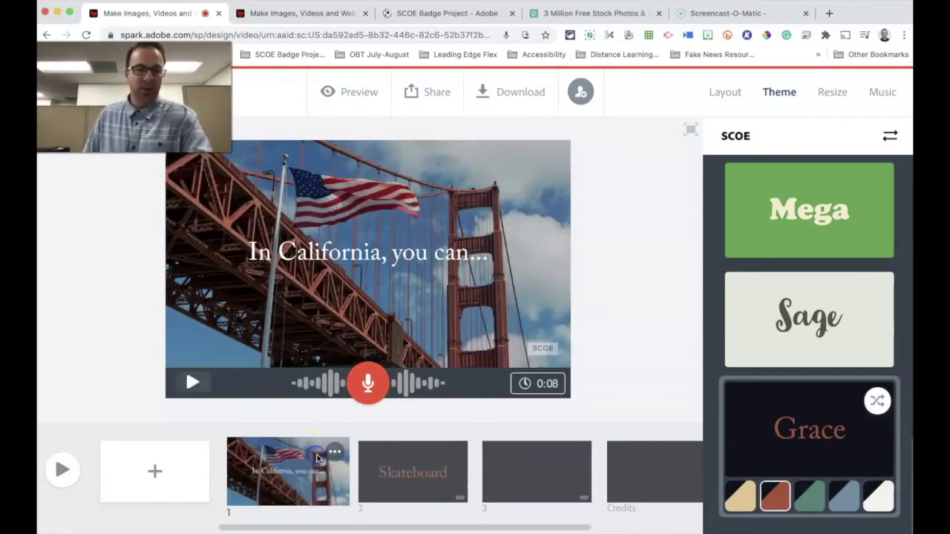
left_click(536, 472)
View the video files in Downloads available for the third slide, and close the file picker without choosing one
left_click(276, 210)
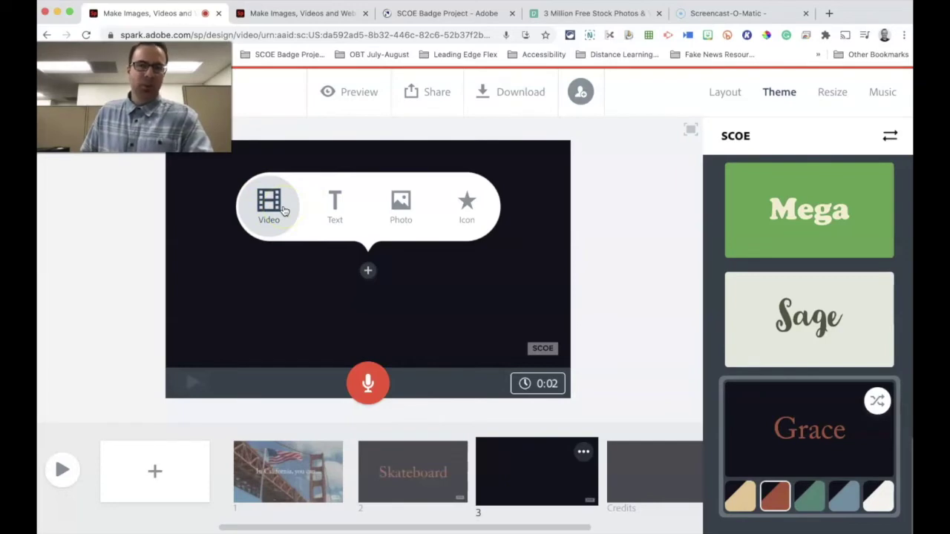
left_click(271, 206)
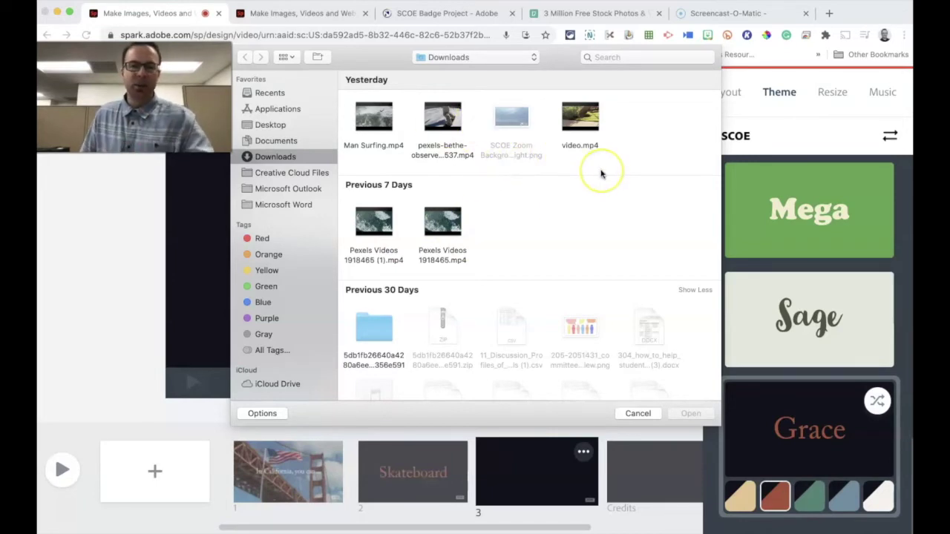
left_click(638, 413)
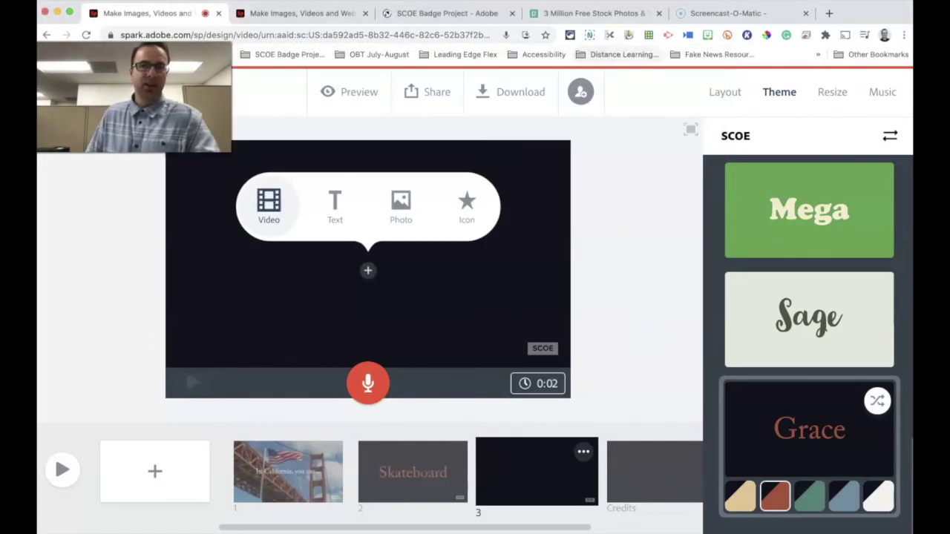
Switch to the Pexels website, search for "skateboarding" and limit the results to videos
left_click(587, 14)
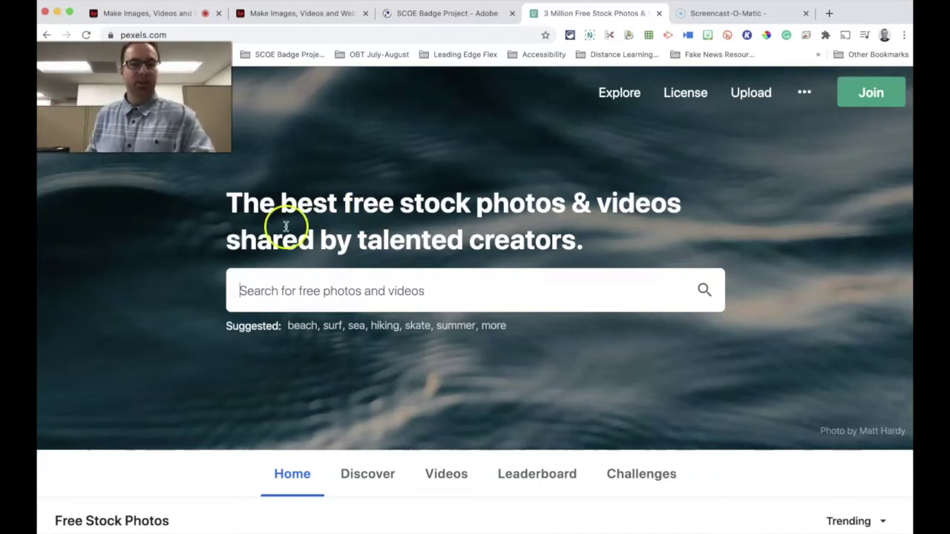
left_click(481, 295)
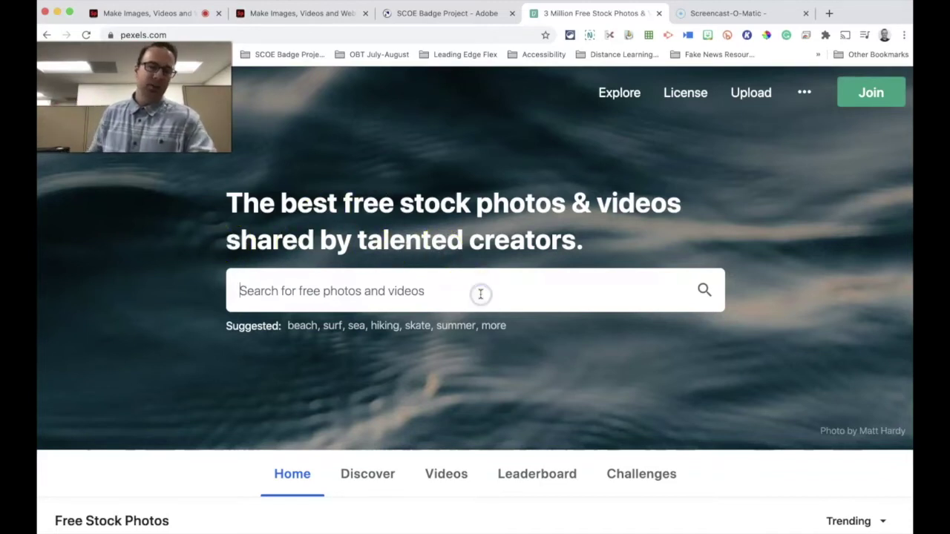
type("skateboar")
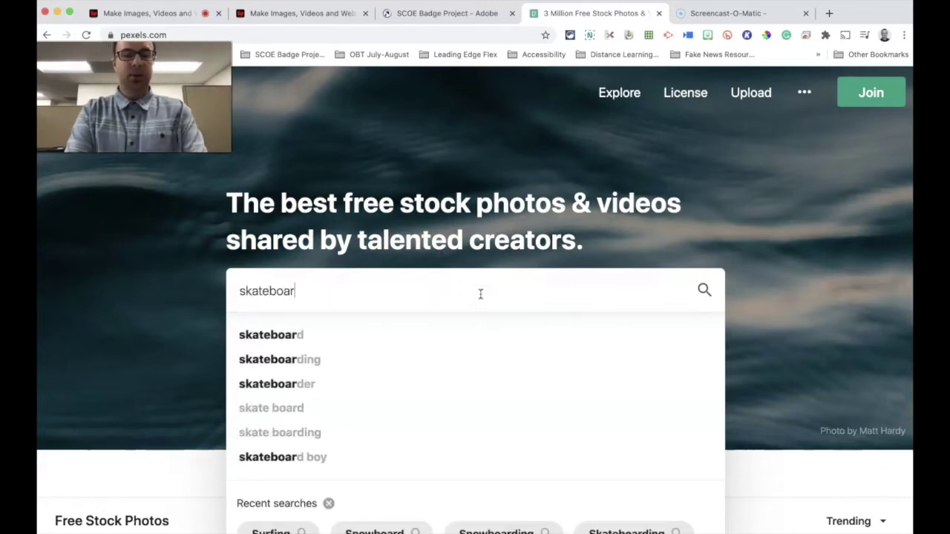
type("ding")
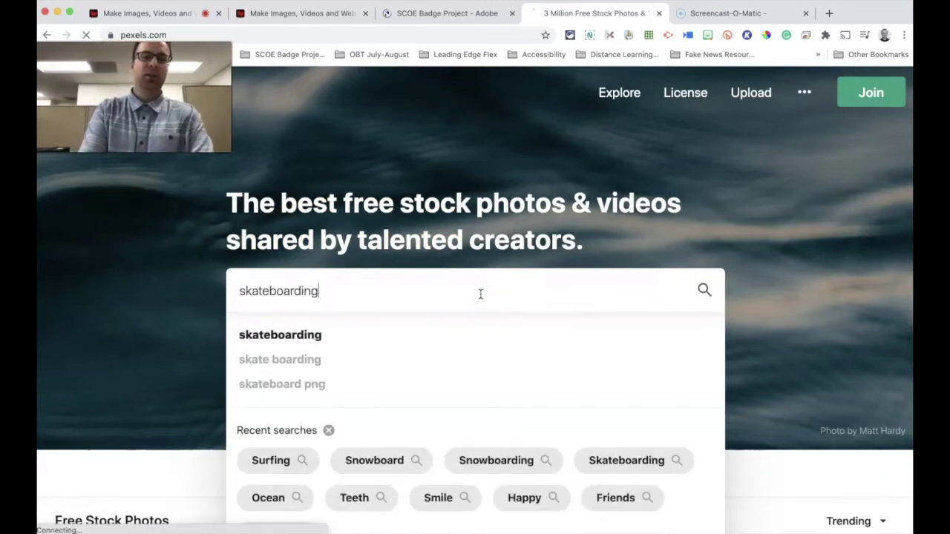
key("Return")
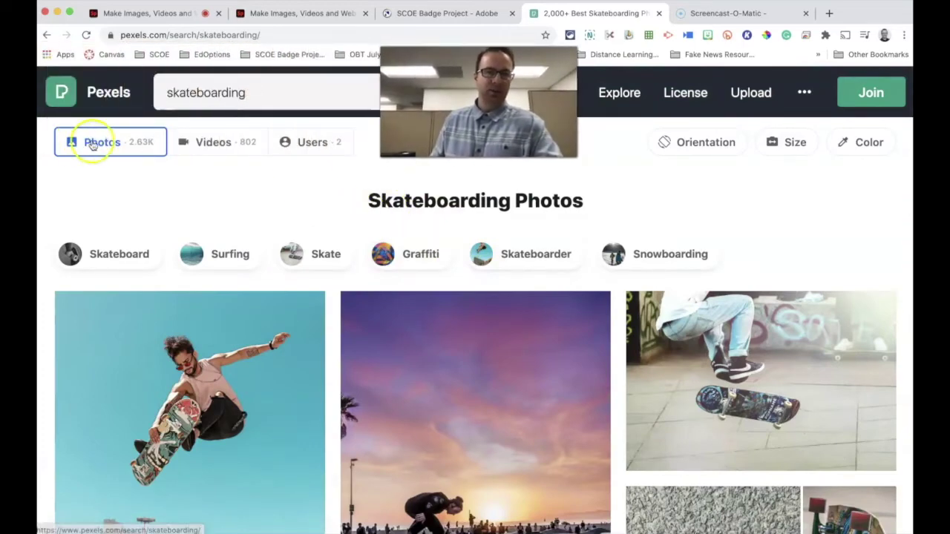
left_click(213, 149)
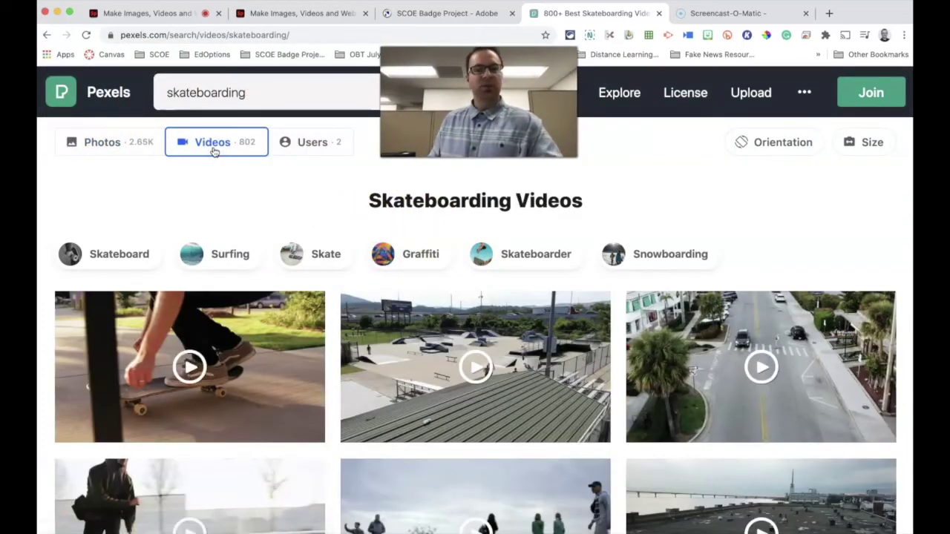
Open the Boys Skateboarding In A Park video in the search results and download it
scroll(245, 275, "down", 1)
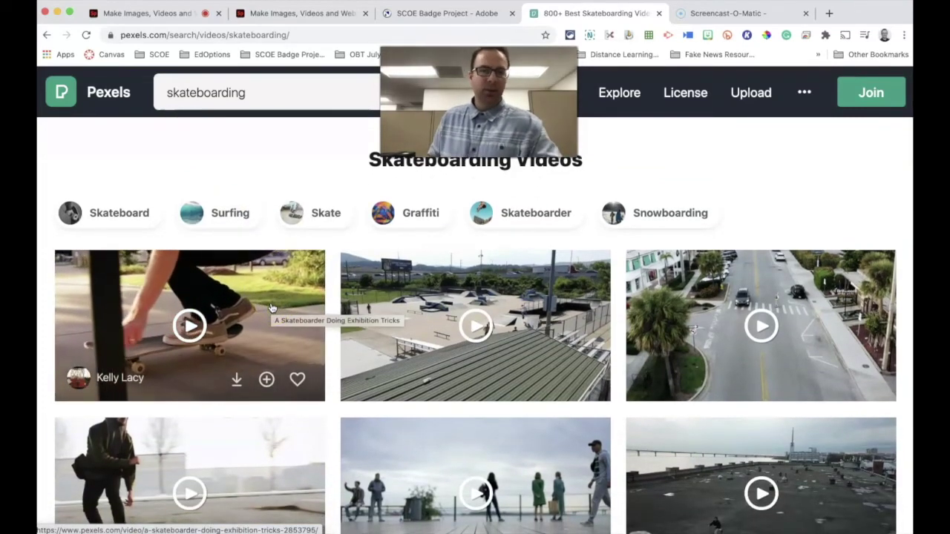
left_click(510, 291)
left_click(234, 432)
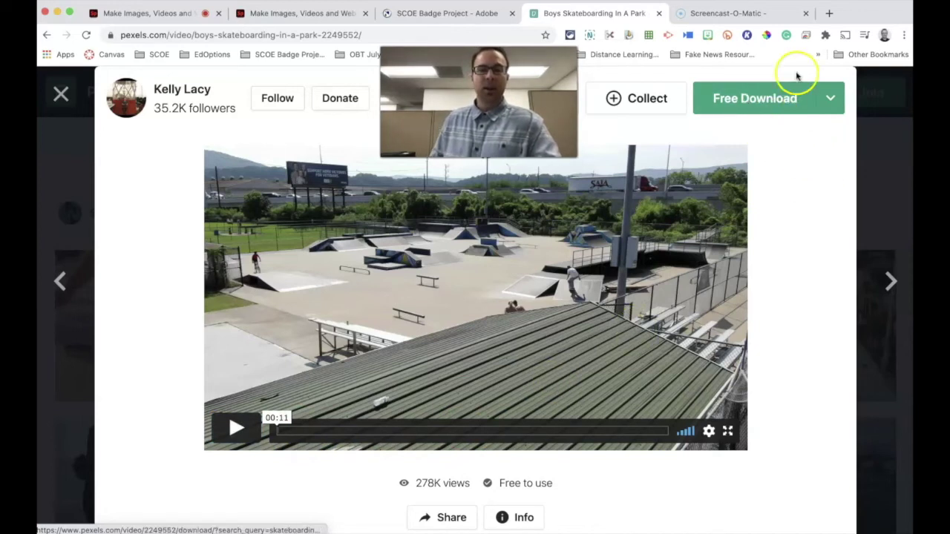
left_click(778, 104)
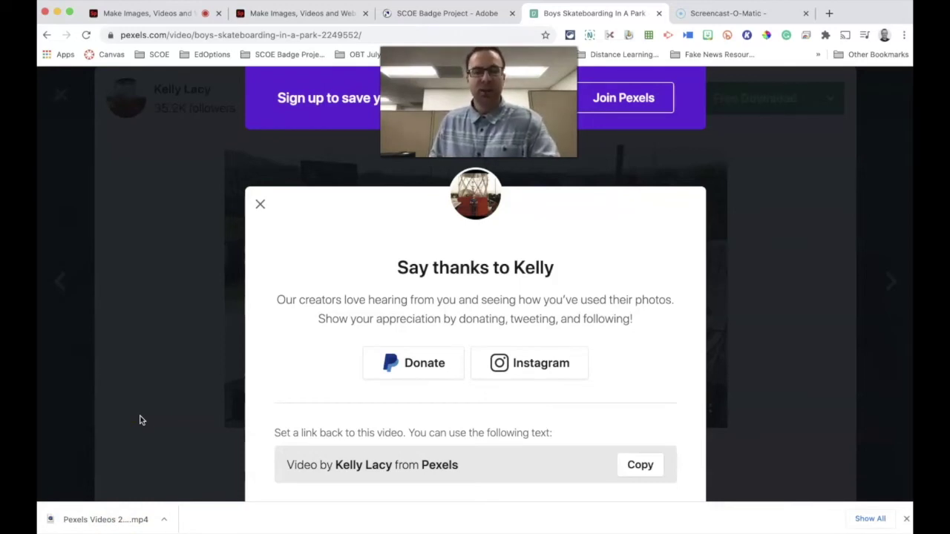
left_click_drag(445, 148, 788, 145)
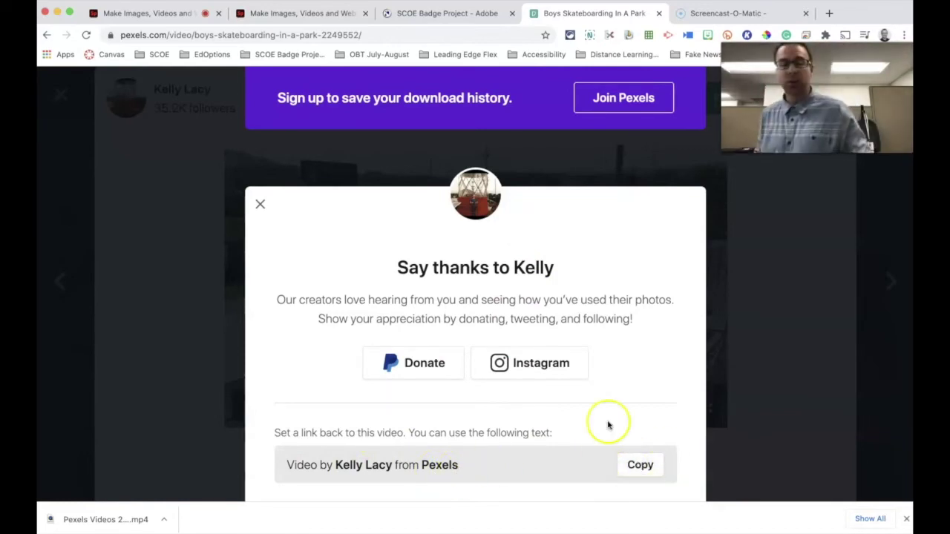
Switch to the Adobe Spark project, add Pexels Videos 2249552.mp4 from Downloads to the third slide, and extend the clip to 11.1 seconds
left_click(286, 17)
left_click(151, 14)
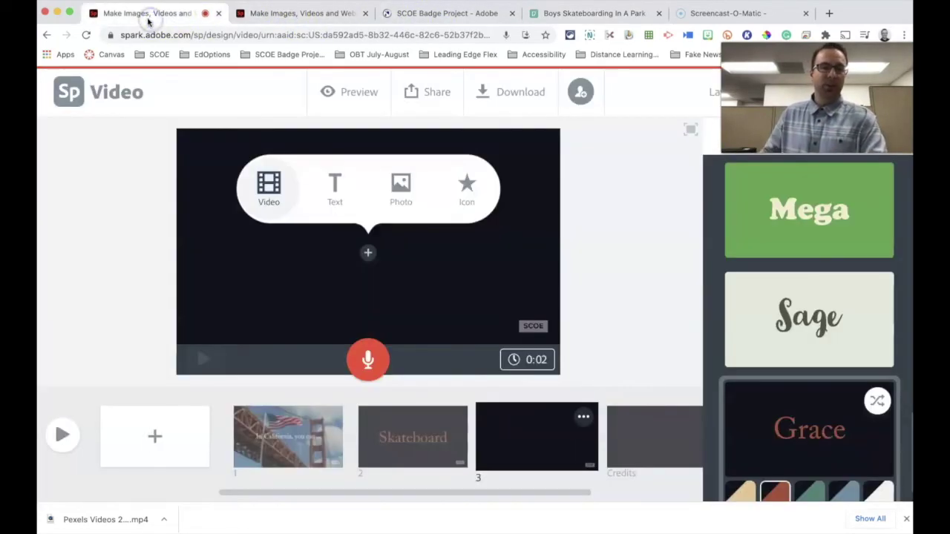
left_click(275, 189)
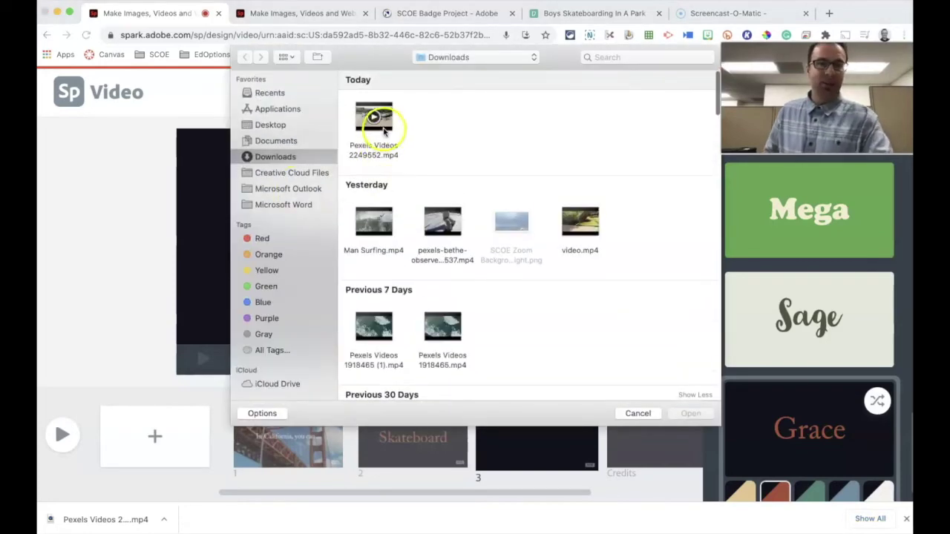
left_click(378, 126)
left_click(691, 411)
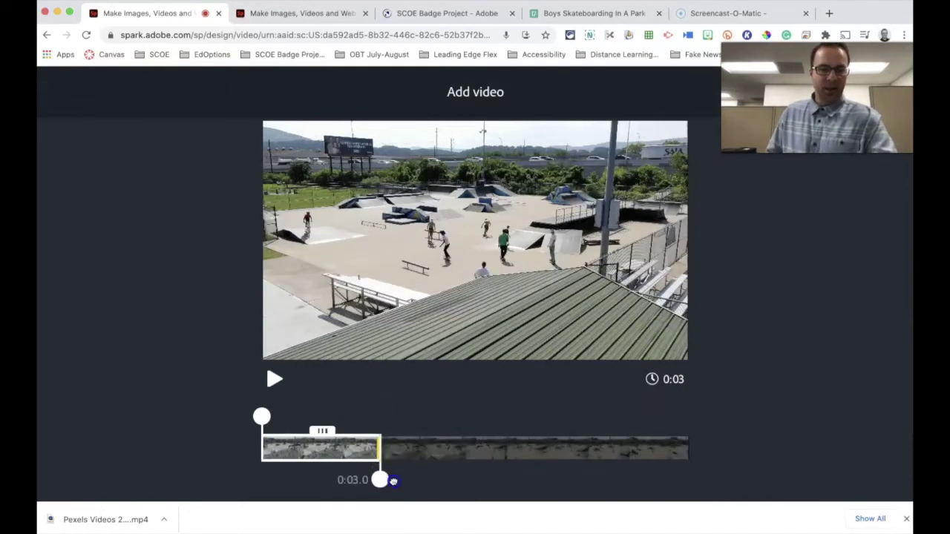
left_click_drag(380, 478, 698, 472)
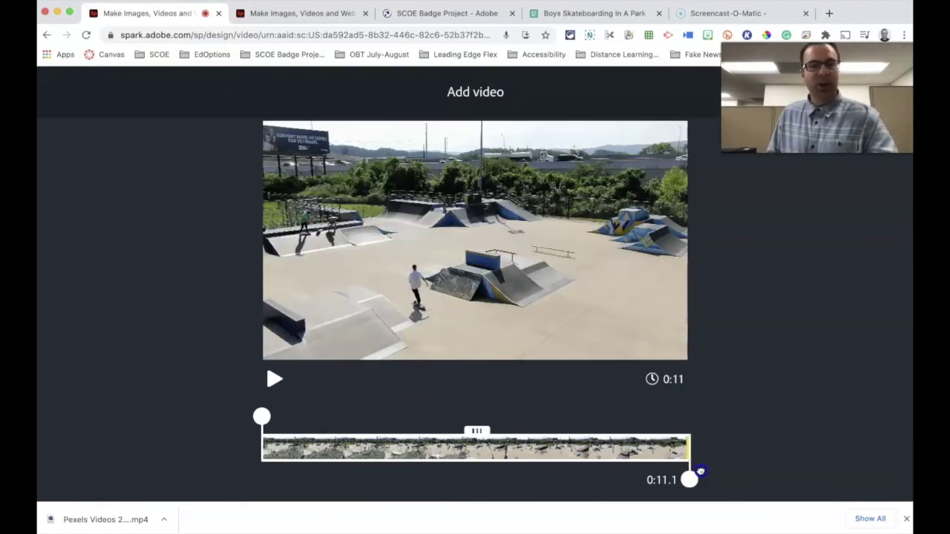
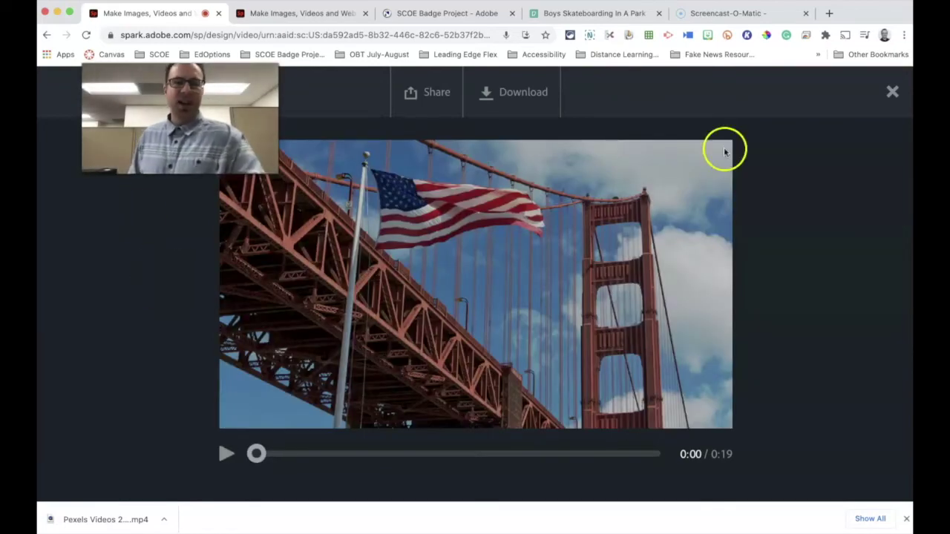
Close the video preview and check which overlay elements can be added to the third slide's video
left_click(892, 91)
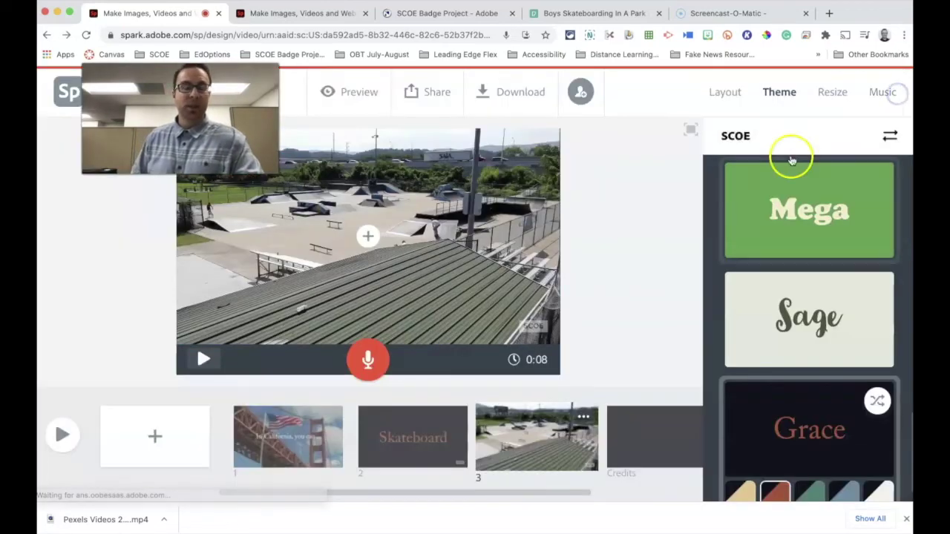
left_click(529, 438)
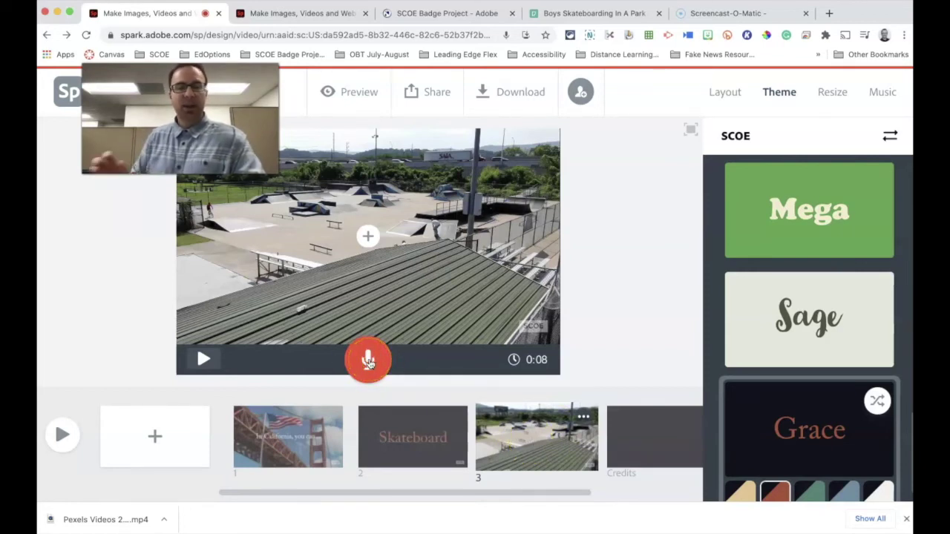
left_click(371, 240)
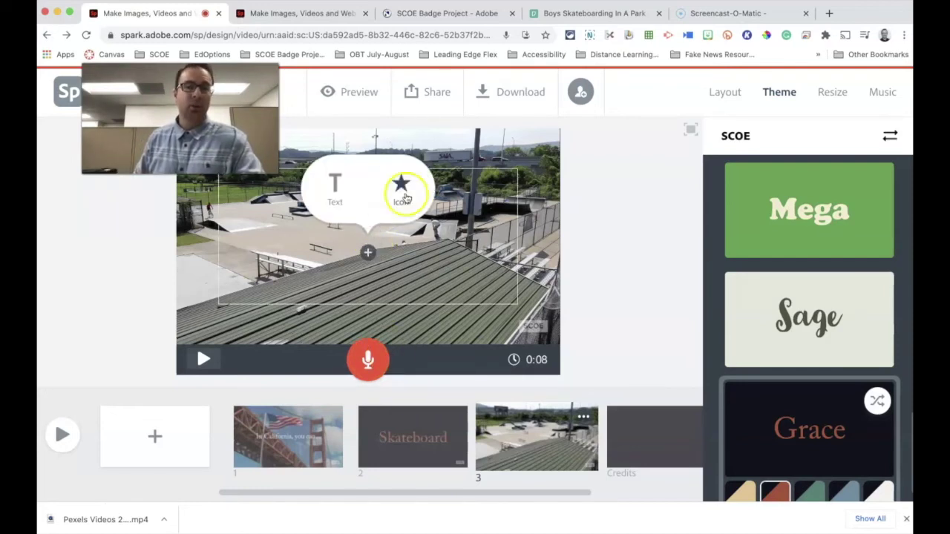
left_click(573, 229)
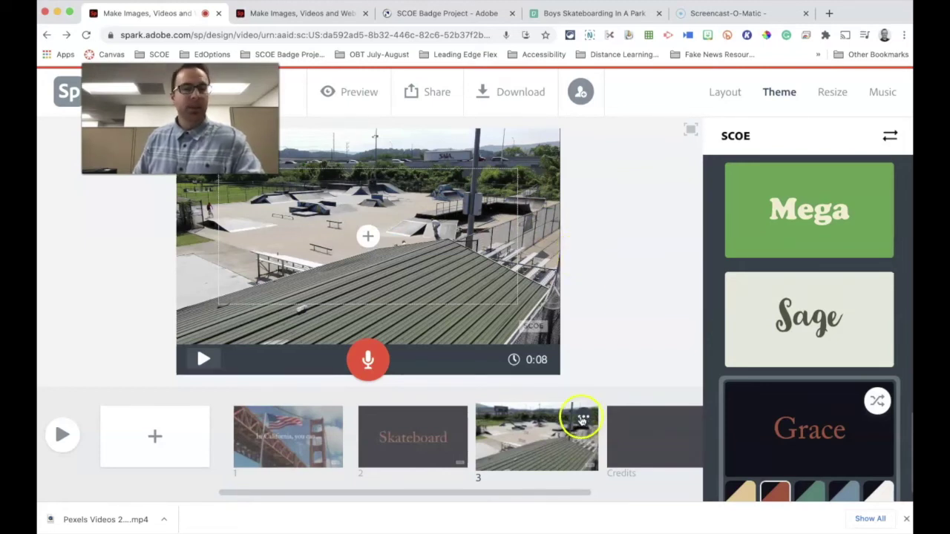
Add a blank fourth slide and set its duration to 10 seconds
left_click(154, 437)
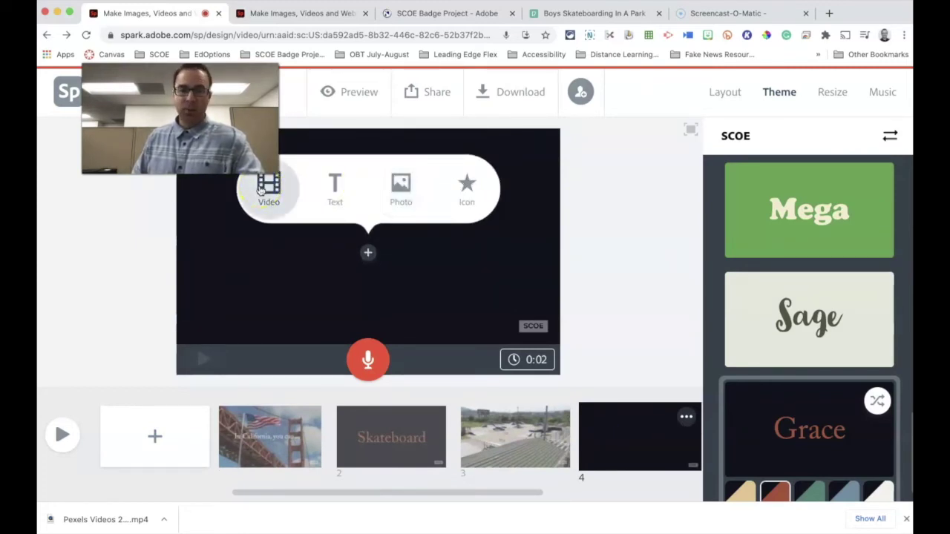
left_click(531, 360)
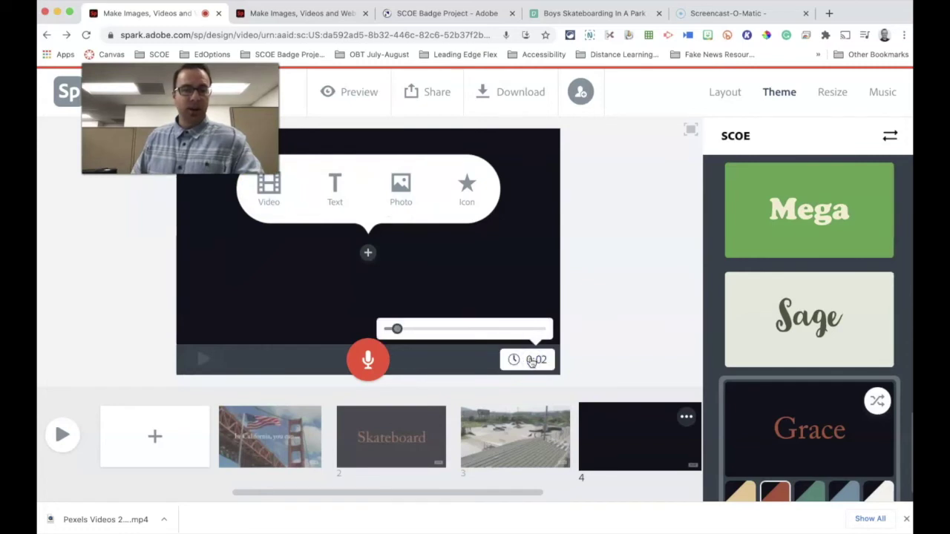
left_click_drag(397, 329, 441, 332)
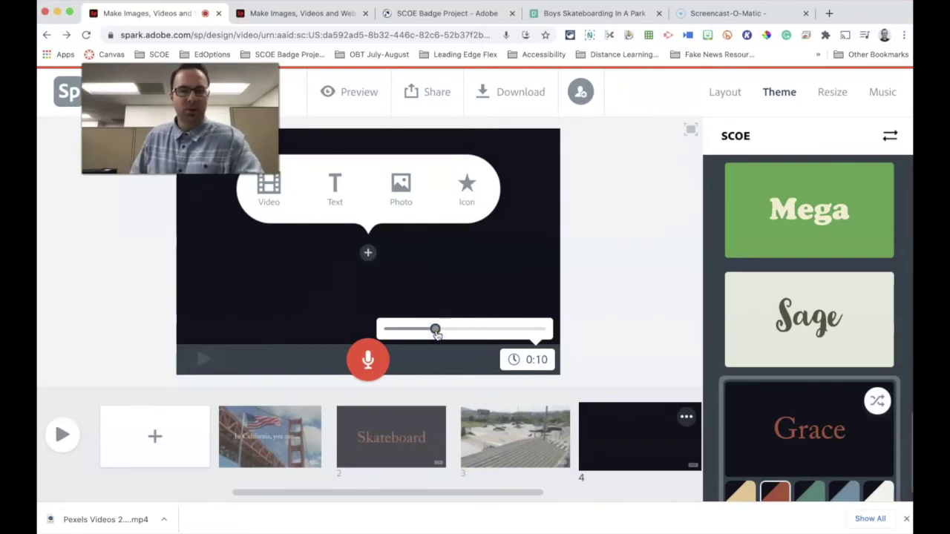
left_click(369, 359)
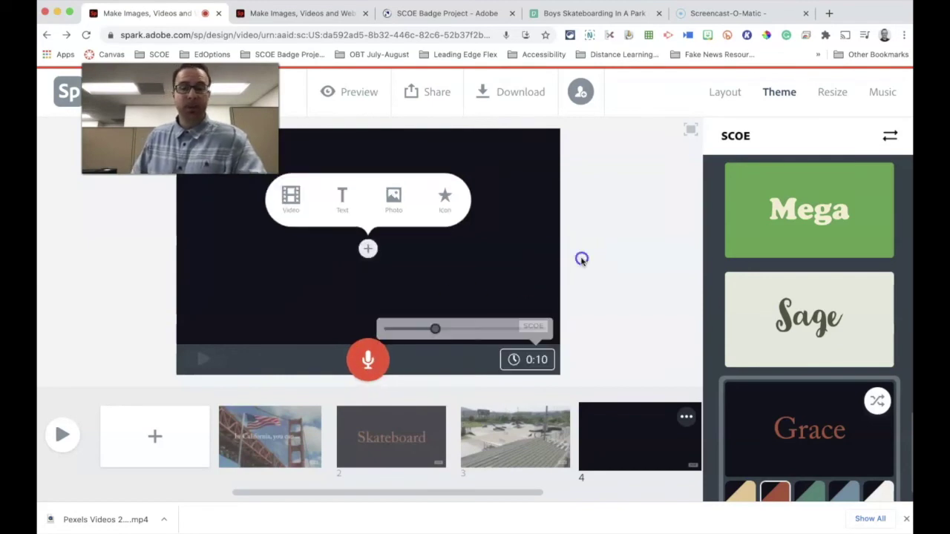
Select the first slide and set the project's background music to Travelling Buddies
left_click(287, 440)
left_click(882, 95)
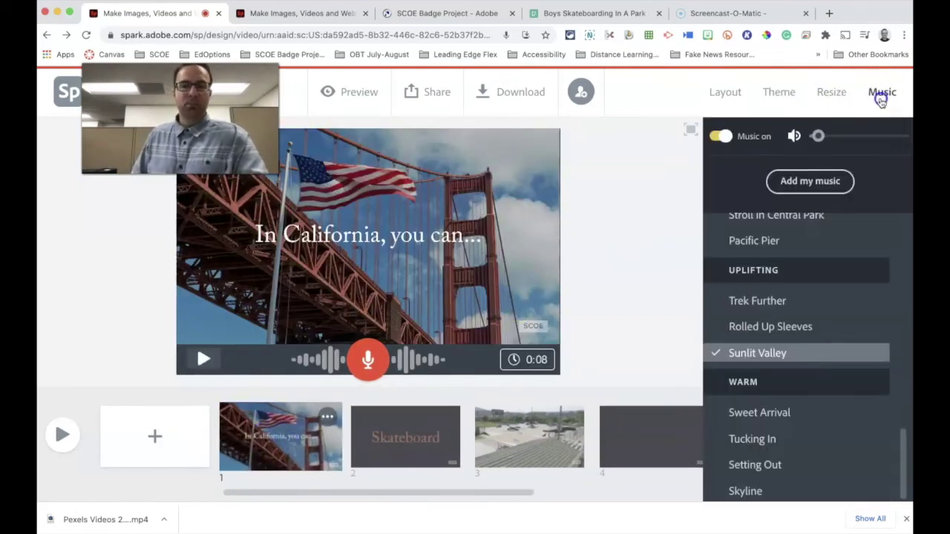
scroll(808, 305, "up", 10)
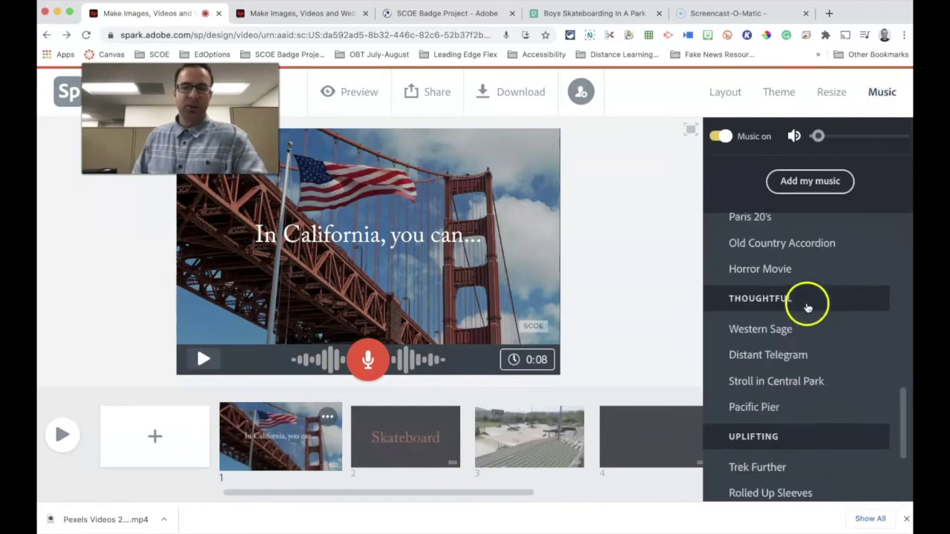
scroll(806, 305, "up", 5)
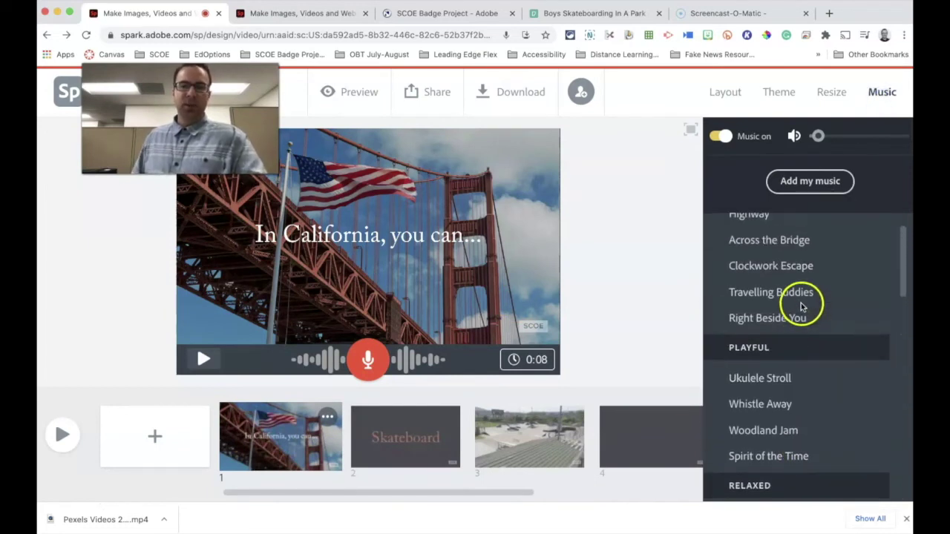
left_click(771, 299)
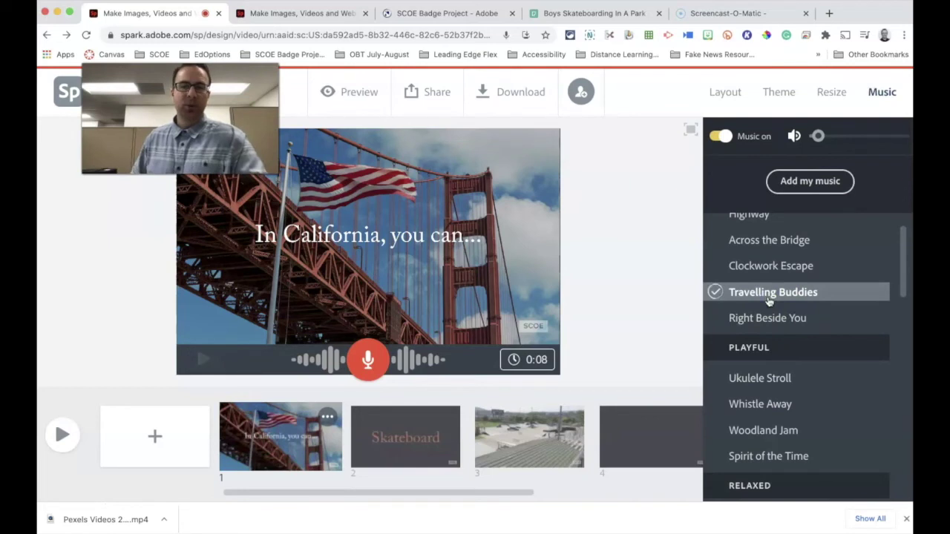
Listen to samples of the Clockwork Escape, Across the Bridge and Highway tracks
left_click(716, 268)
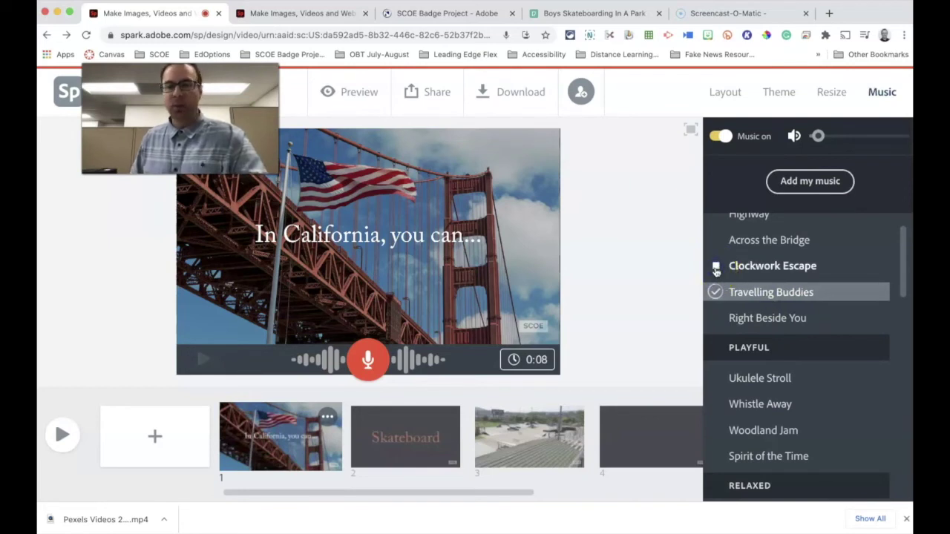
left_click(716, 240)
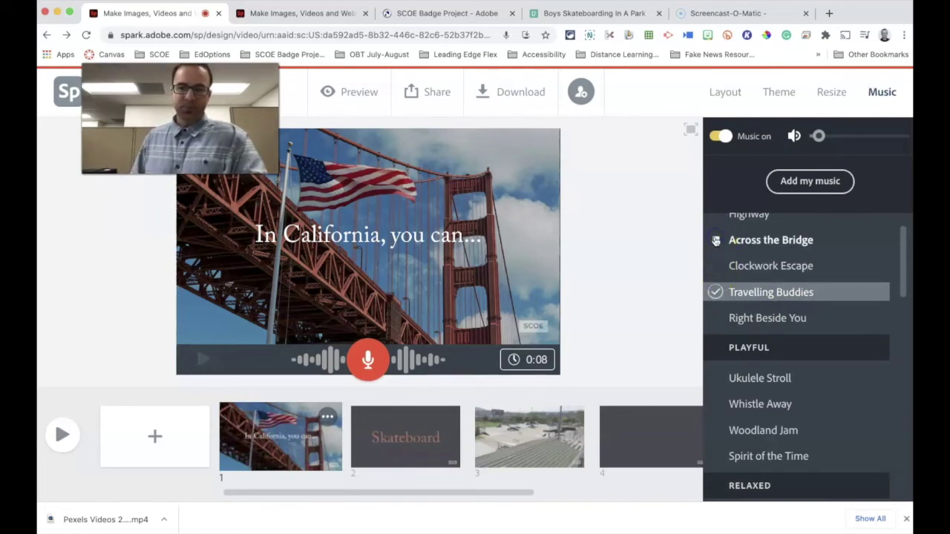
scroll(715, 245, "up", 3)
left_click(711, 291)
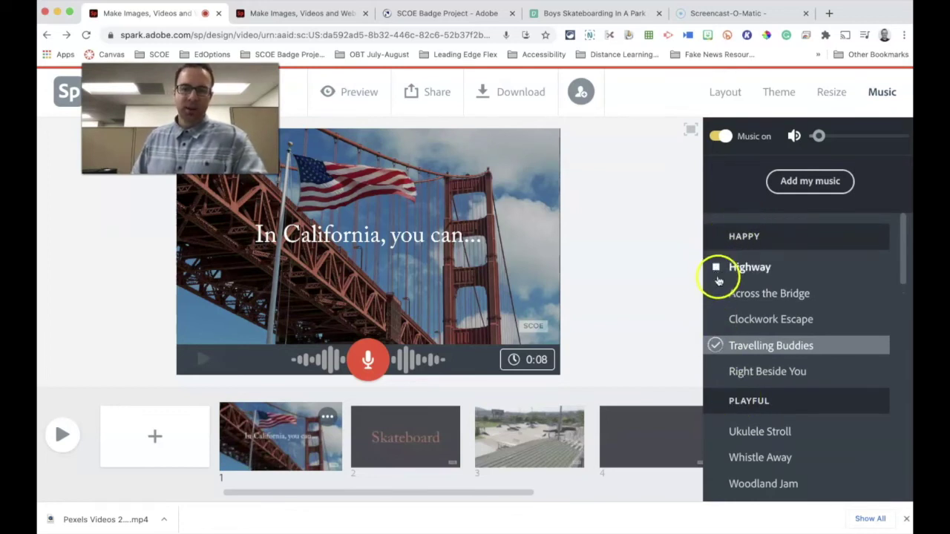
Sample the playful track Spirit of the Time and set it as the background music
scroll(731, 334, "down", 5)
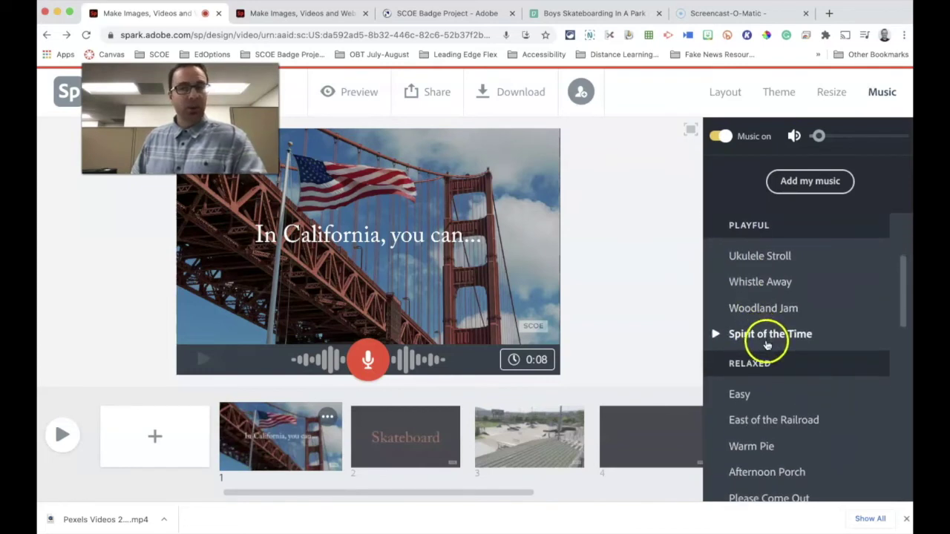
left_click(717, 335)
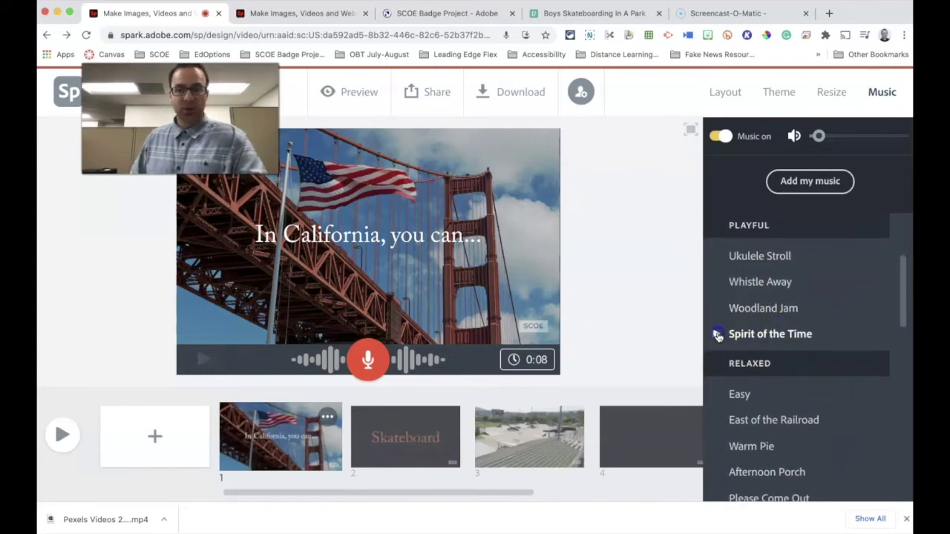
left_click(770, 340)
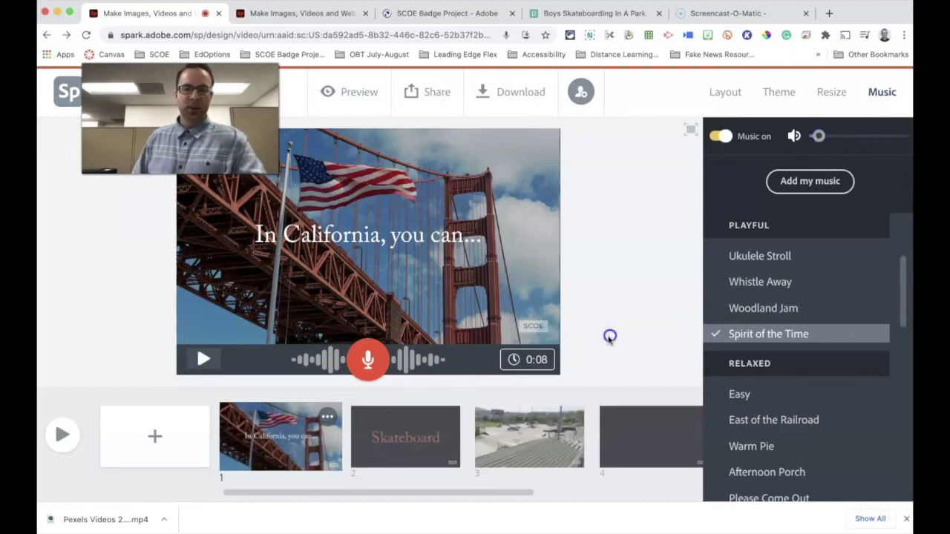
Preview the video with the new music up to the skate park clip, pause it, and close the preview
left_click(347, 92)
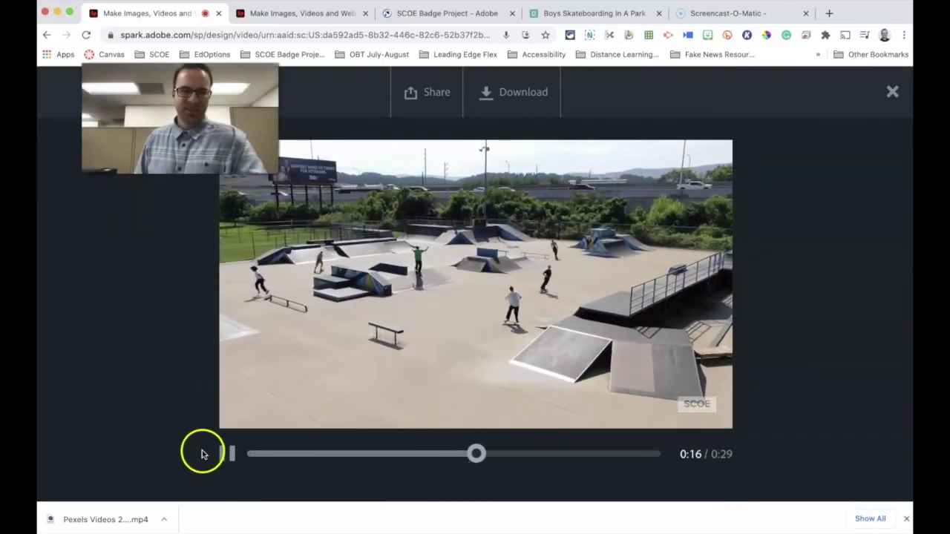
left_click(226, 453)
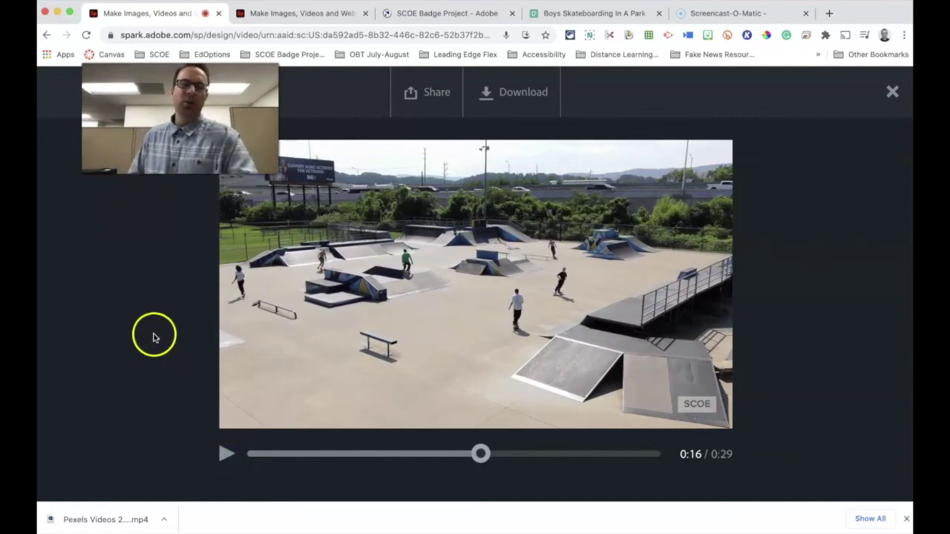
left_click(891, 92)
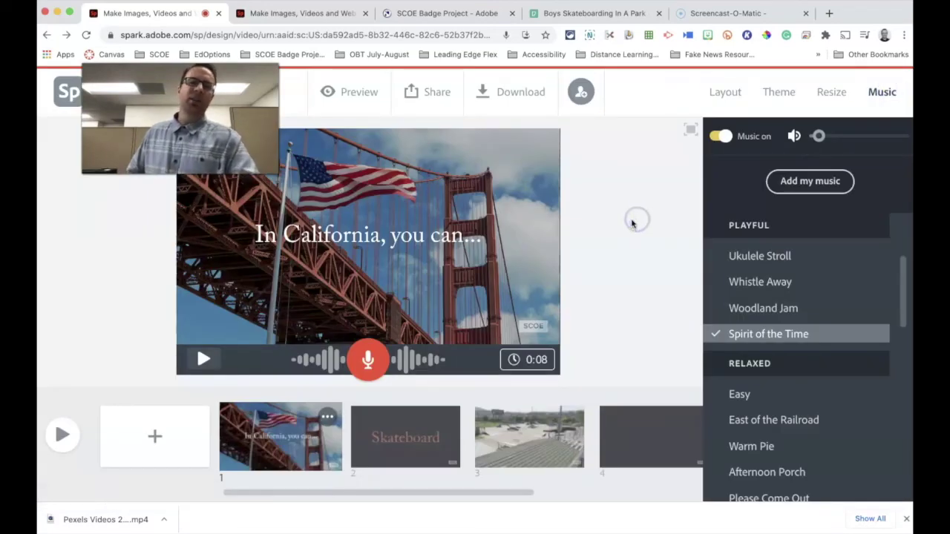
Open the project's Credits slide, and copy the skateboarding clip's attribution text from its Pexels page
scroll(636, 446, "right", 5)
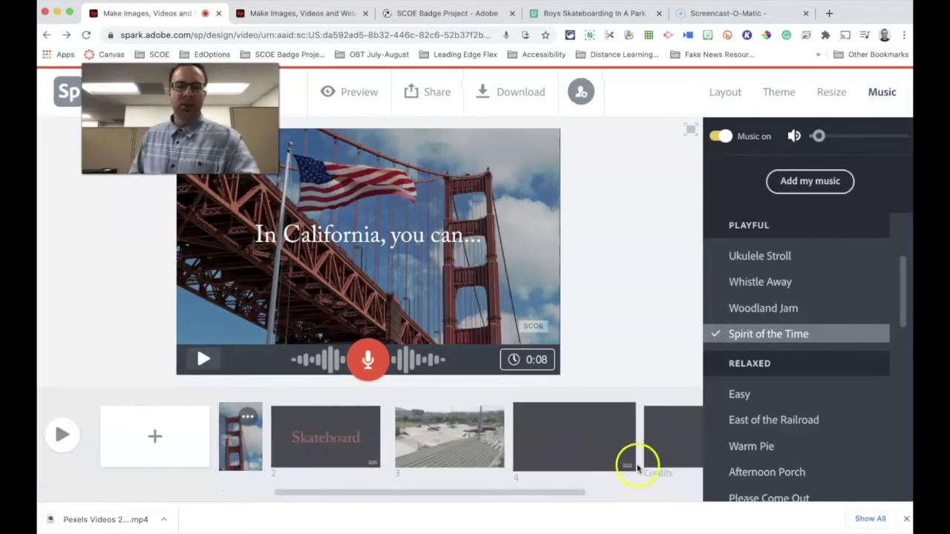
left_click(515, 434)
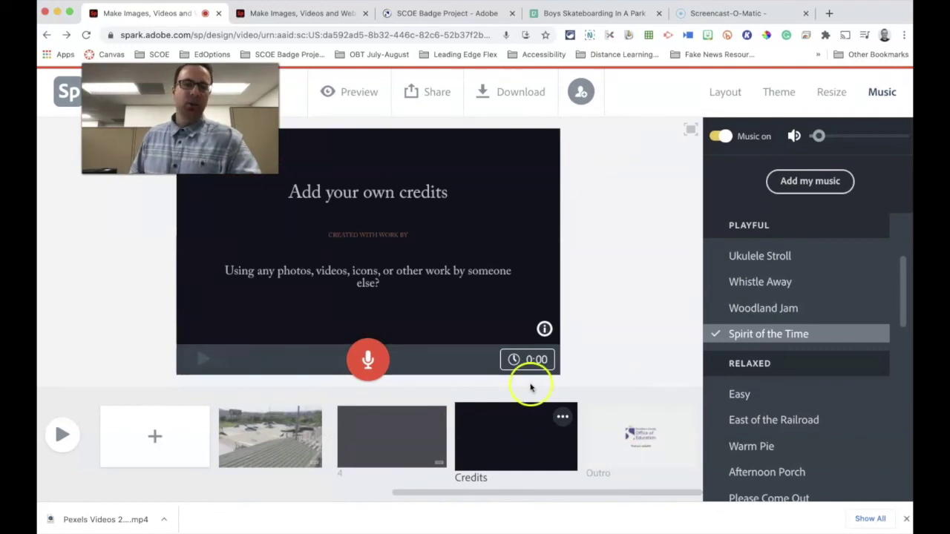
left_click(570, 13)
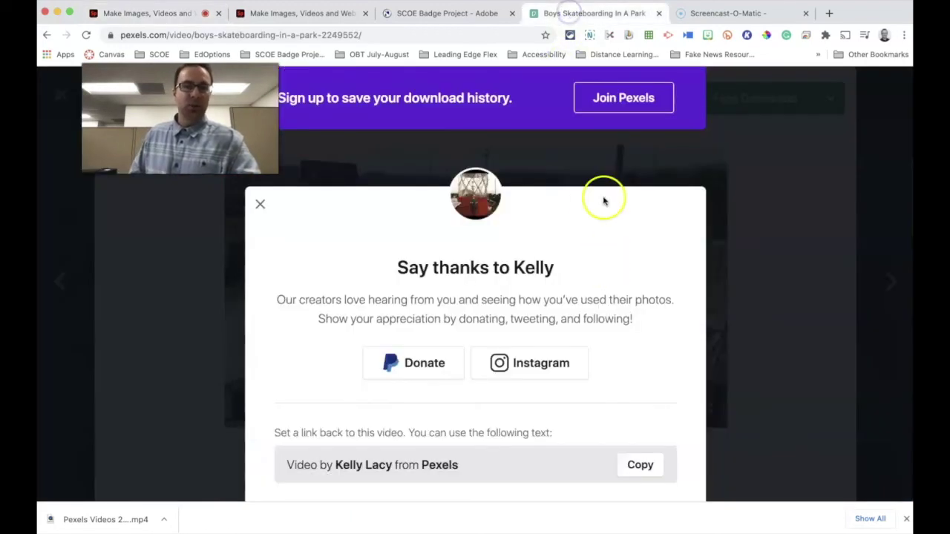
left_click(640, 465)
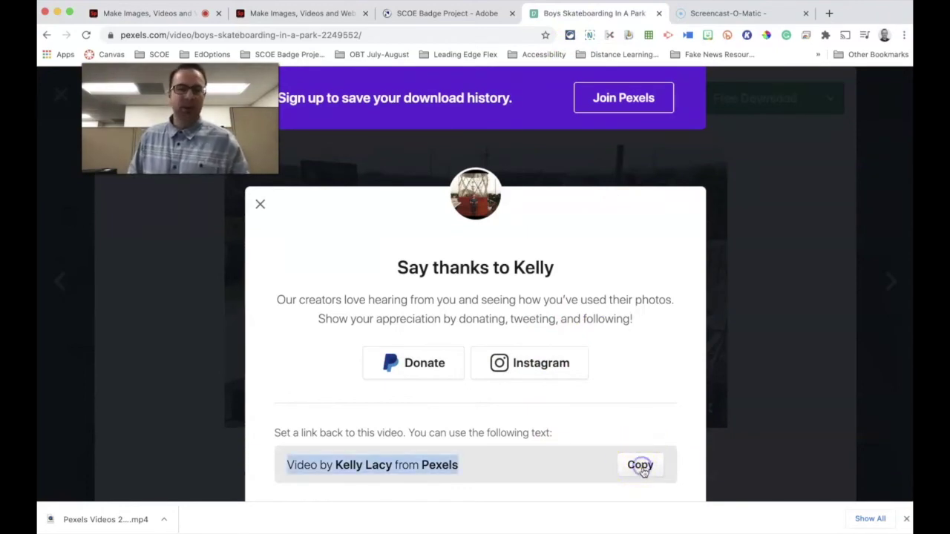
Return to the California video project and replace the Credits slide's heading with the copied Pexels attribution
left_click(308, 15)
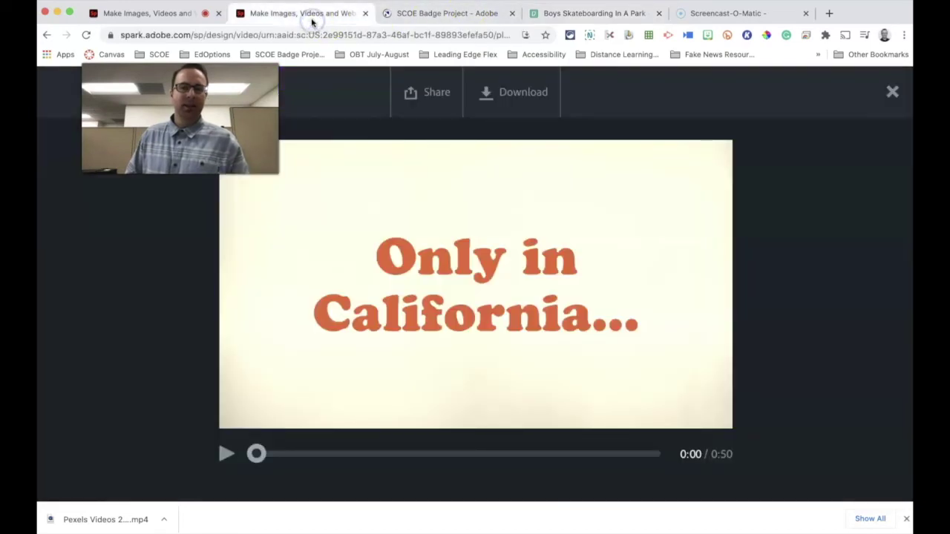
left_click(180, 14)
left_click(401, 194)
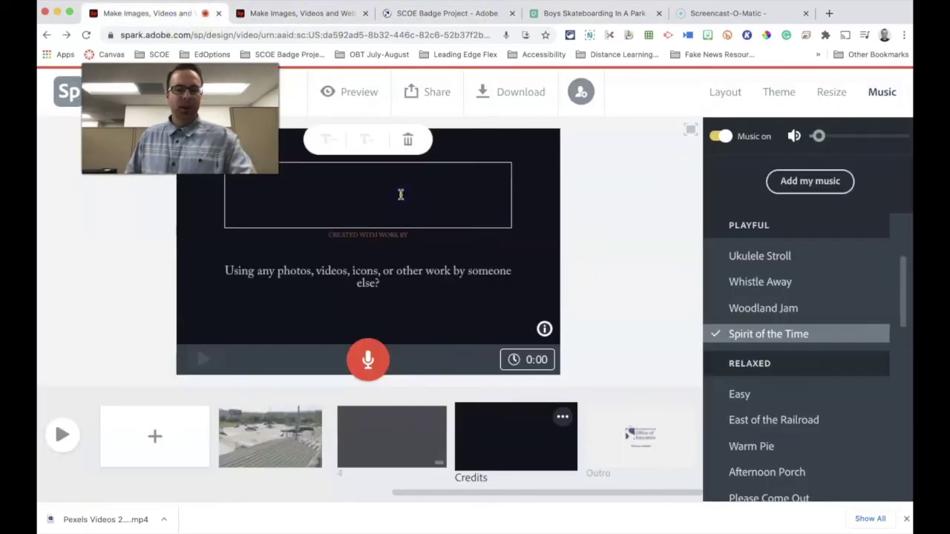
key("cmd+v")
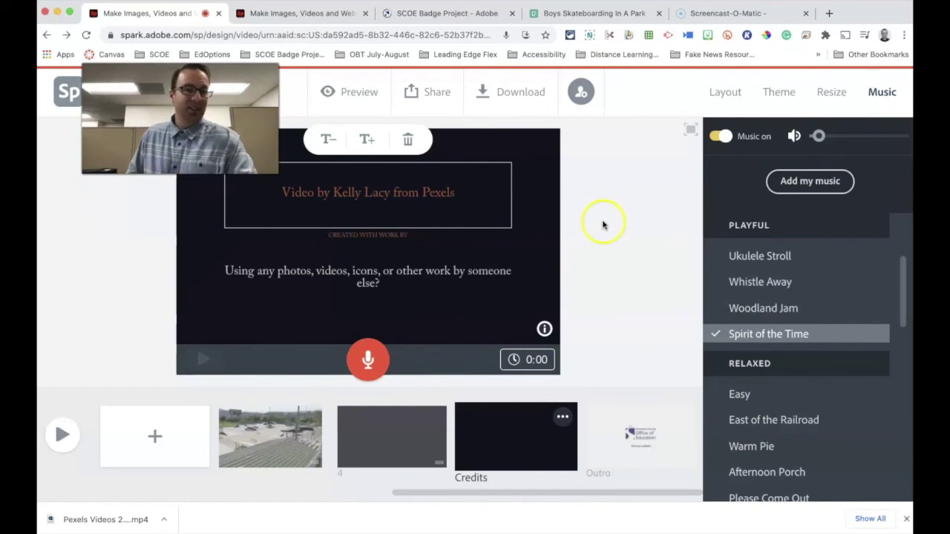
left_click(601, 225)
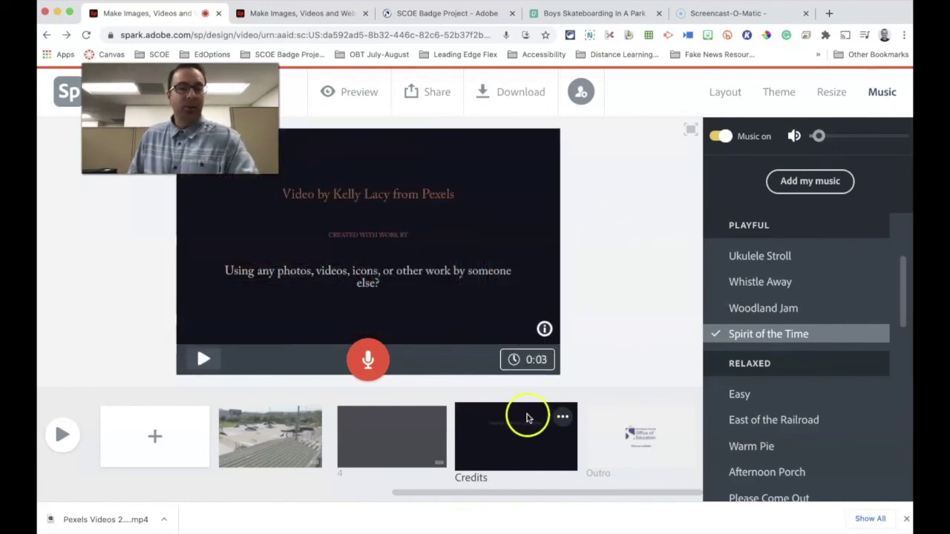
Play back the Credits slide and view the Outro slide
left_click(203, 360)
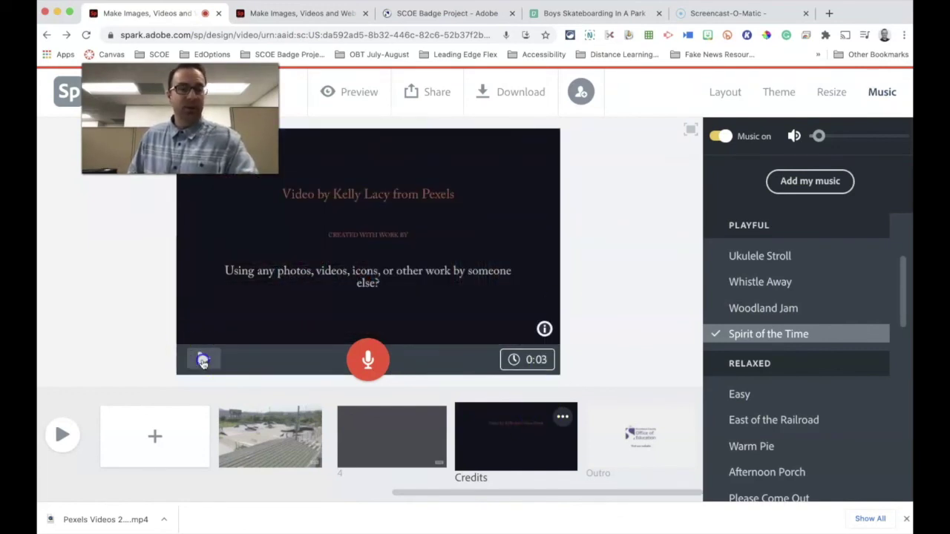
left_click(203, 360)
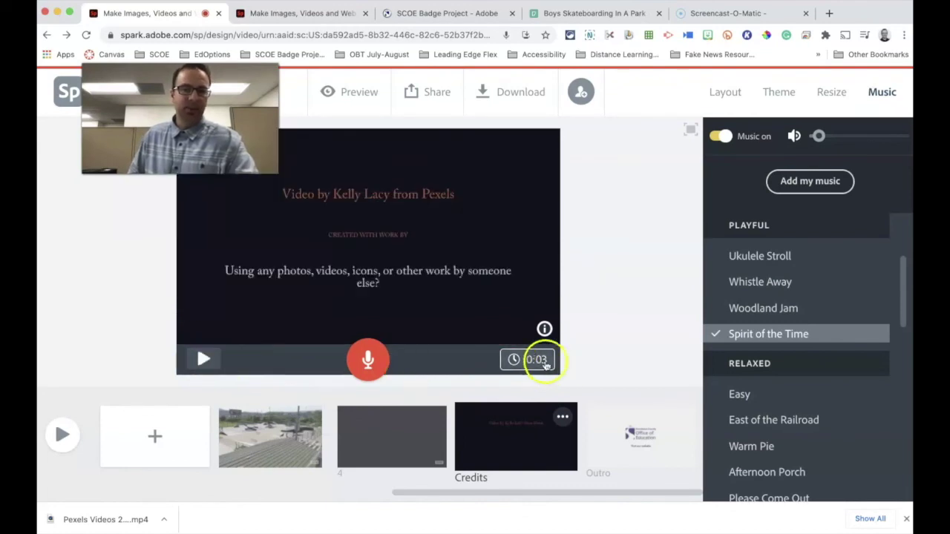
left_click(610, 441)
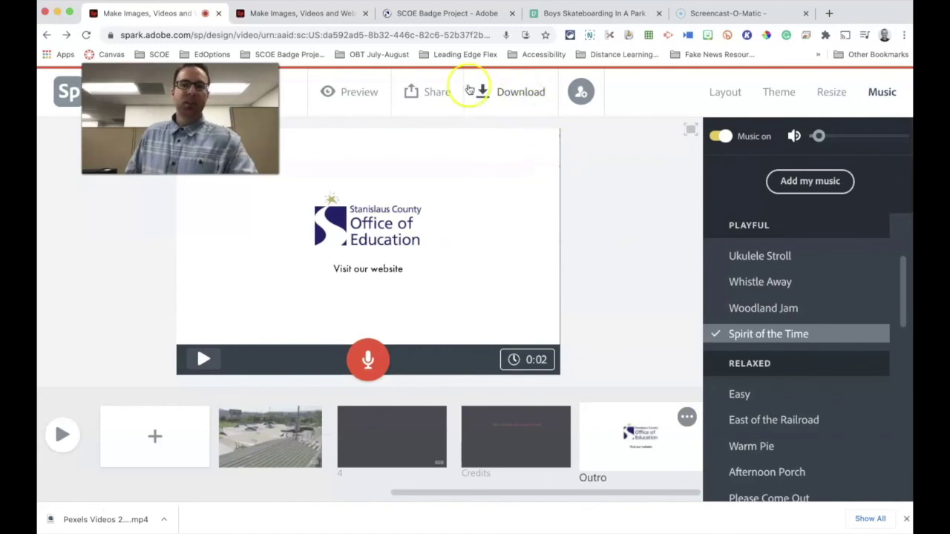
Look over the video's sharing options, close them, and dismiss the calendar reminder
left_click(423, 92)
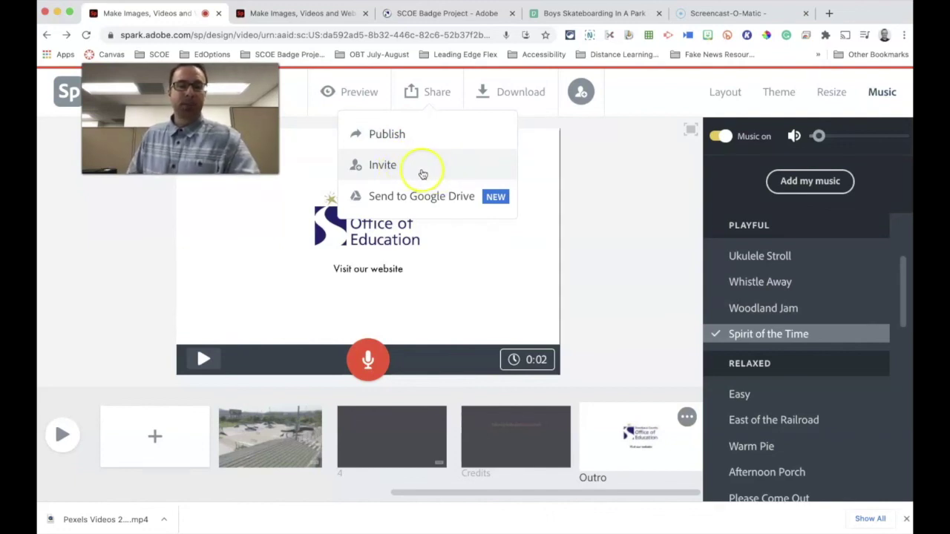
left_click(617, 174)
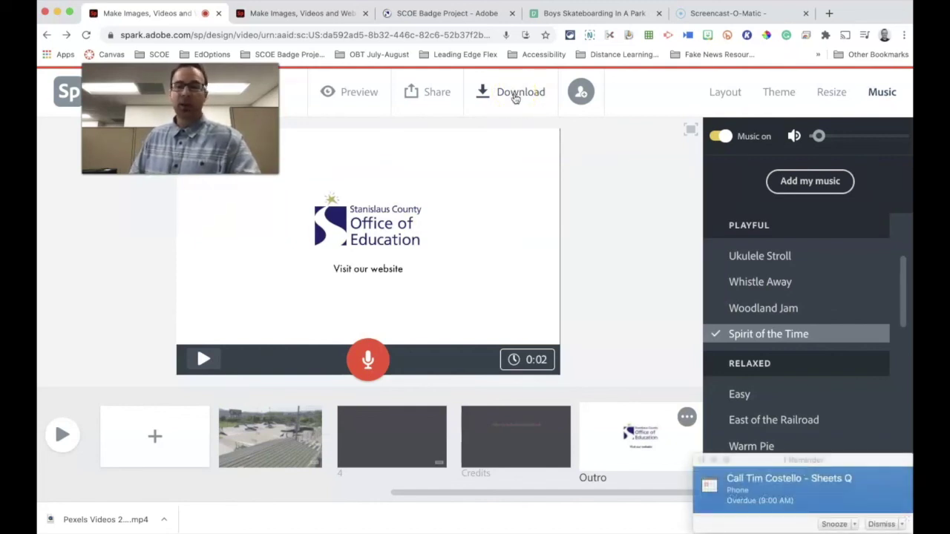
left_click(883, 524)
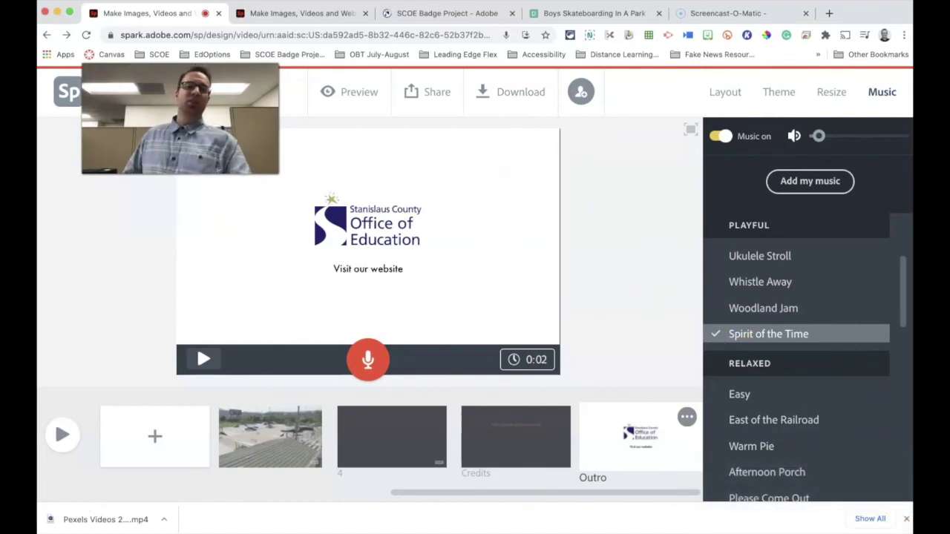
Switch to the SCOE Badge Project site and open the Adobe Spark - Page badge document in Google Docs
left_click(423, 13)
scroll(717, 204, "up", 1)
scroll(716, 205, "down", 4)
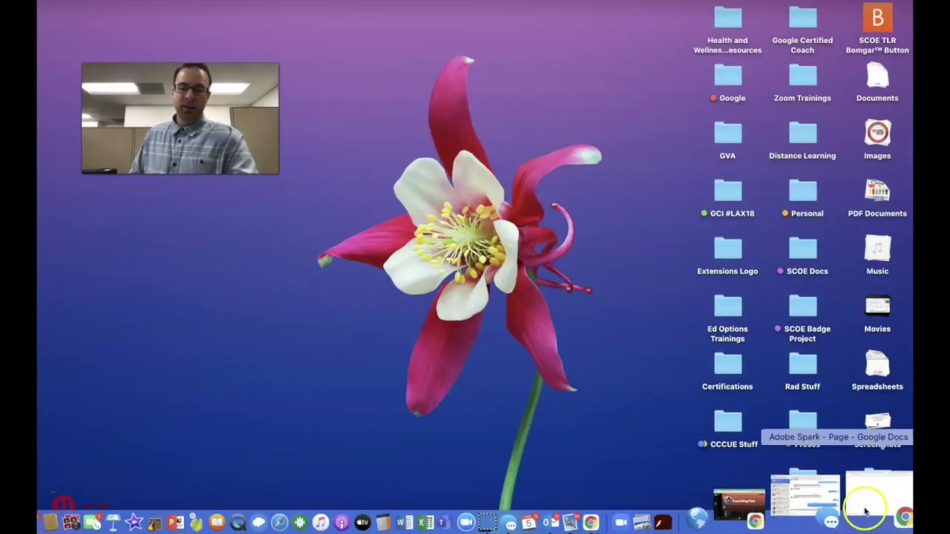
left_click(866, 498)
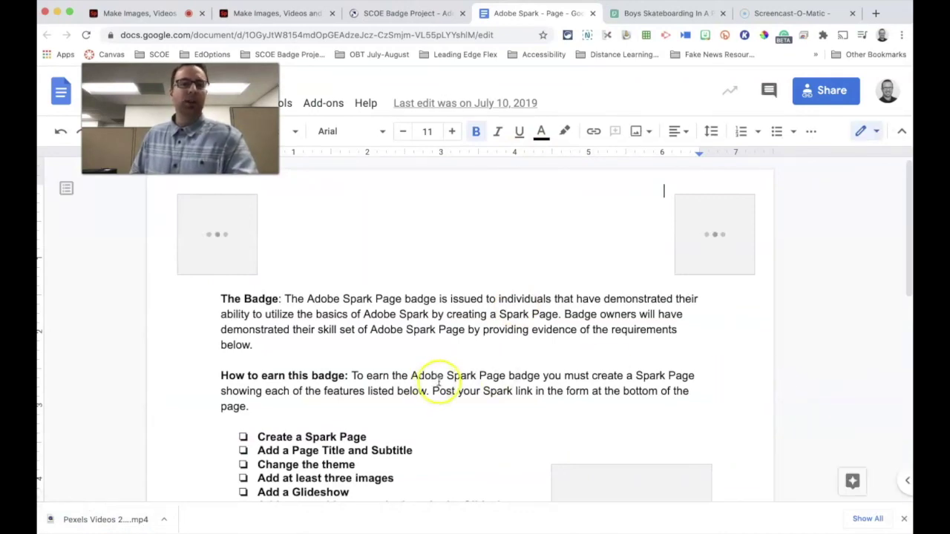
Review the Spark Page badge's requirements and evidence submission link, close the document, and return to the video project
scroll(440, 387, "down", 2)
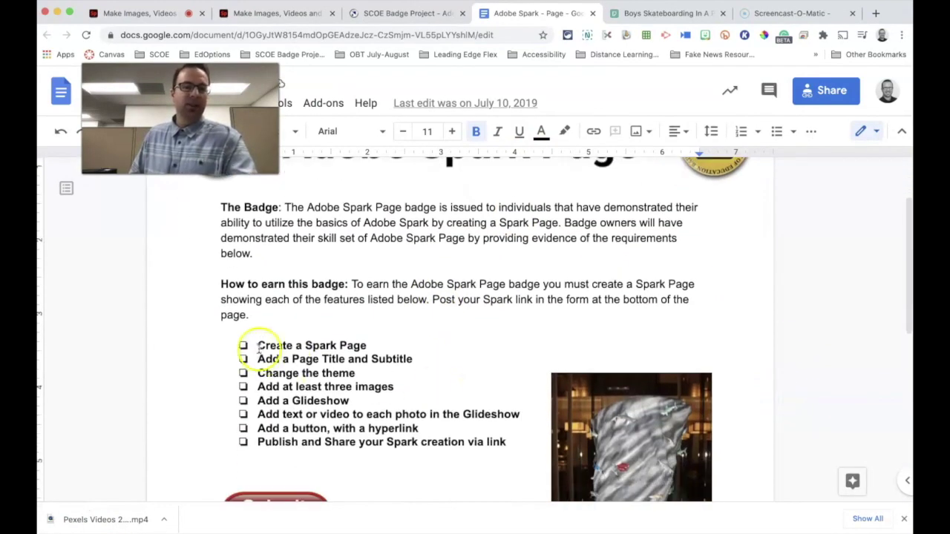
scroll(310, 384, "down", 1)
scroll(309, 383, "down", 2)
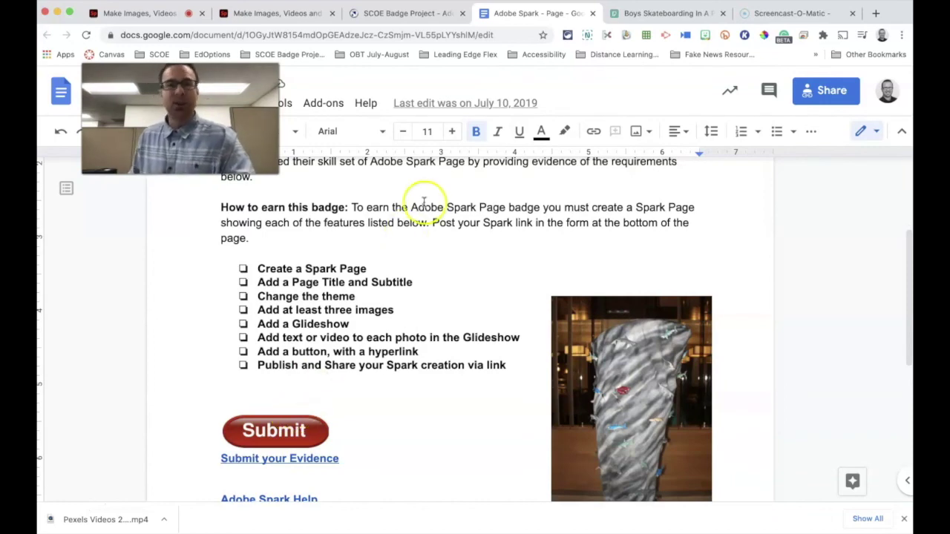
left_click(593, 14)
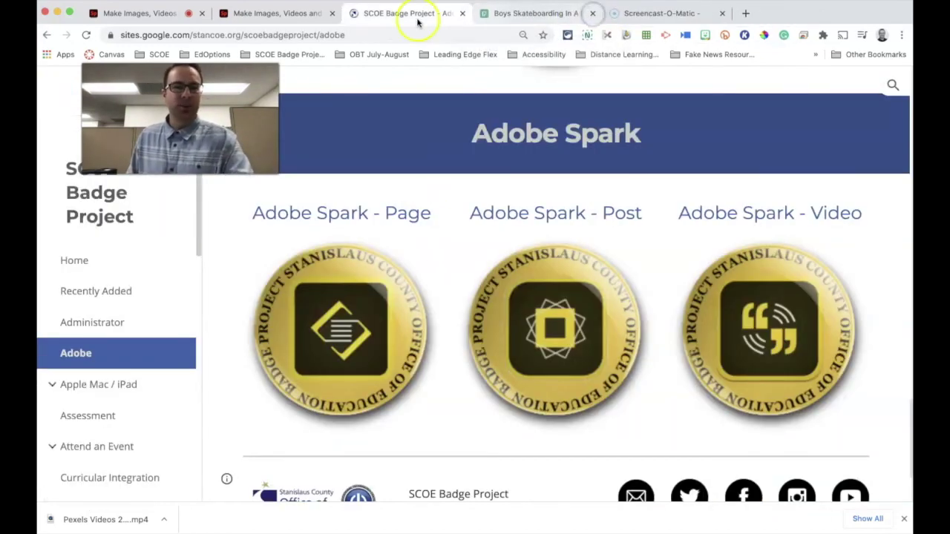
left_click(184, 16)
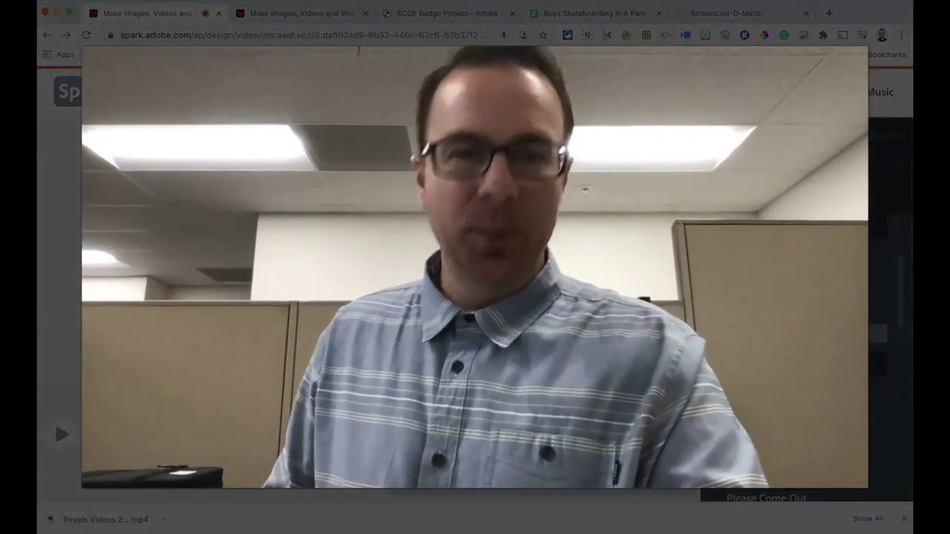